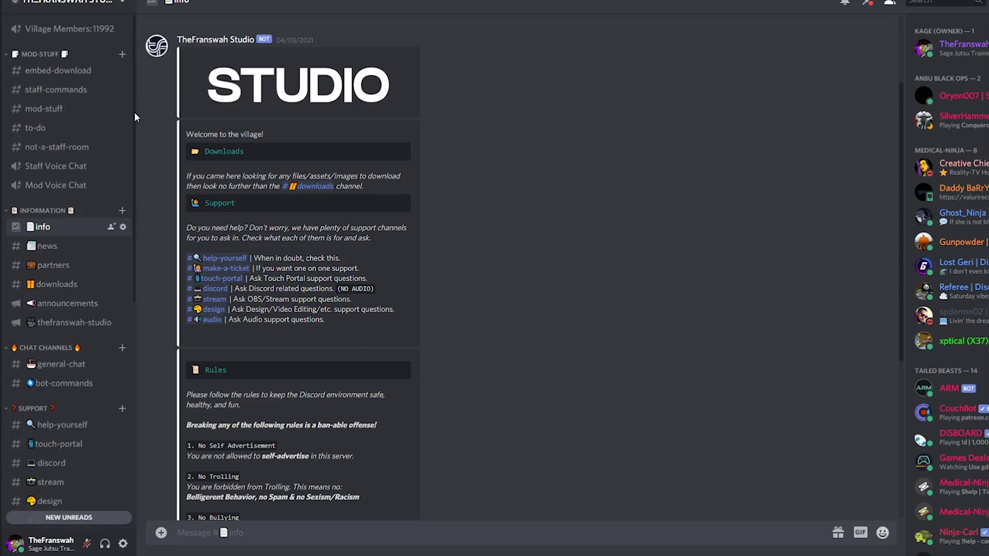
Step: Open Discord's #audio channel and draft the message 'I need help with this audio'
scroll(131, 119, "down", 4)
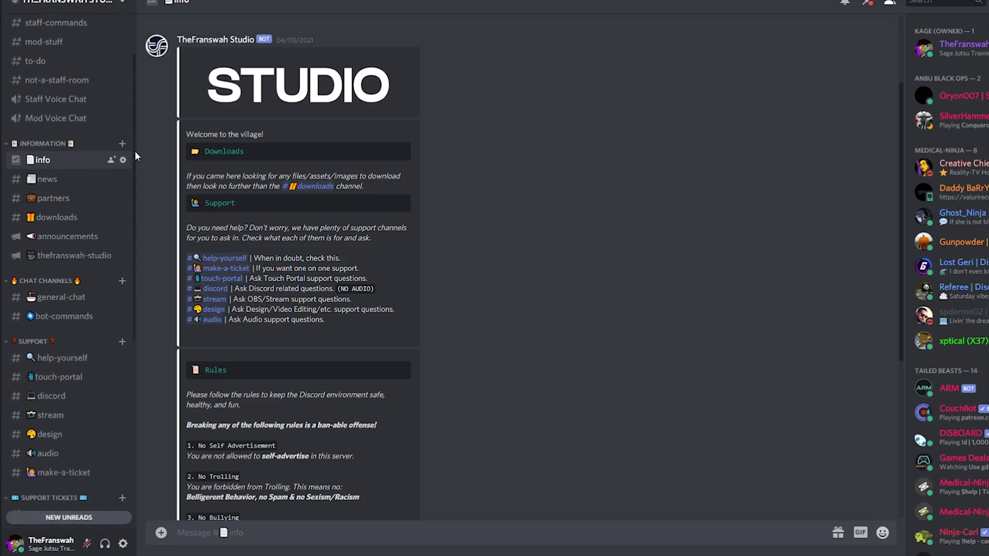
left_click(87, 322)
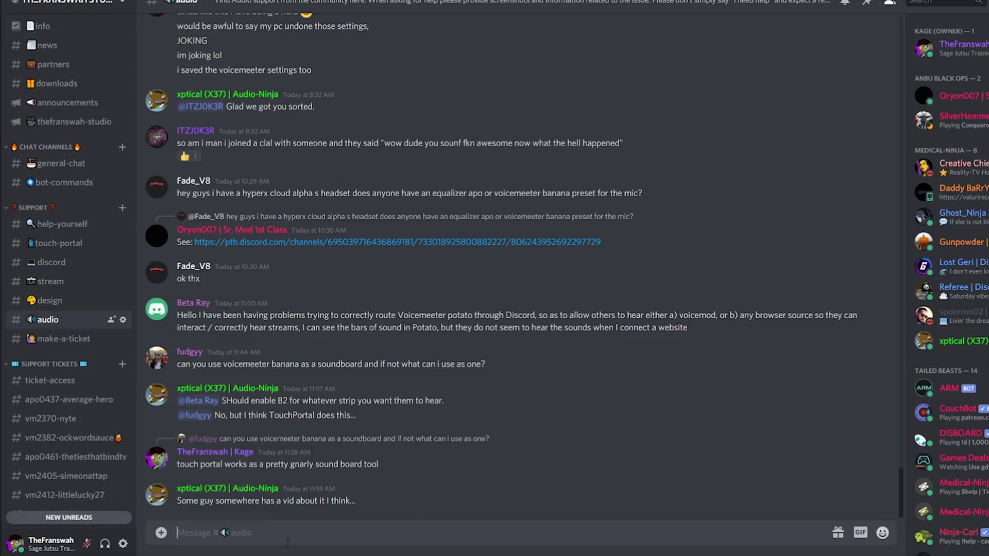
type("I need help with this audio")
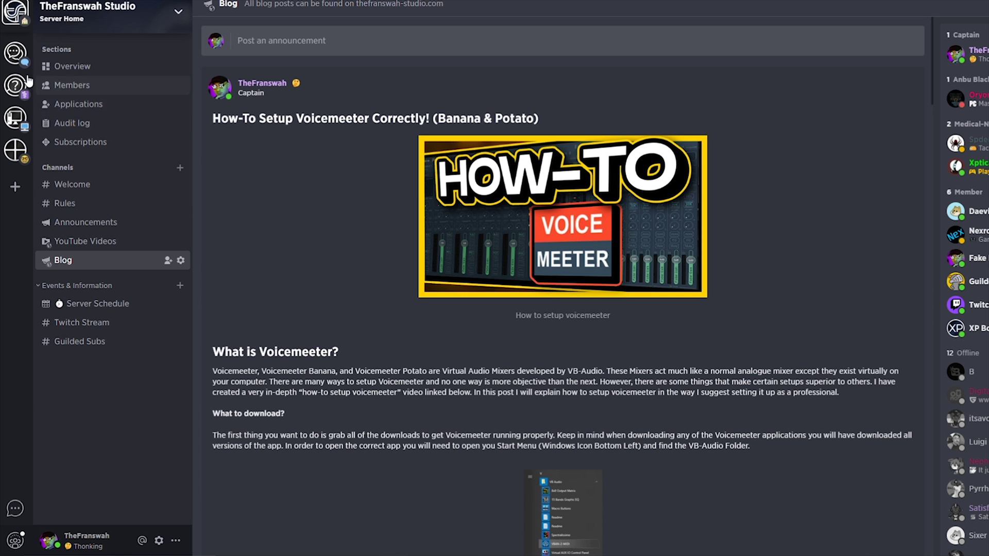
Step: Send 'I need help' in the Guilded server's Audio Help channel
left_click(15, 85)
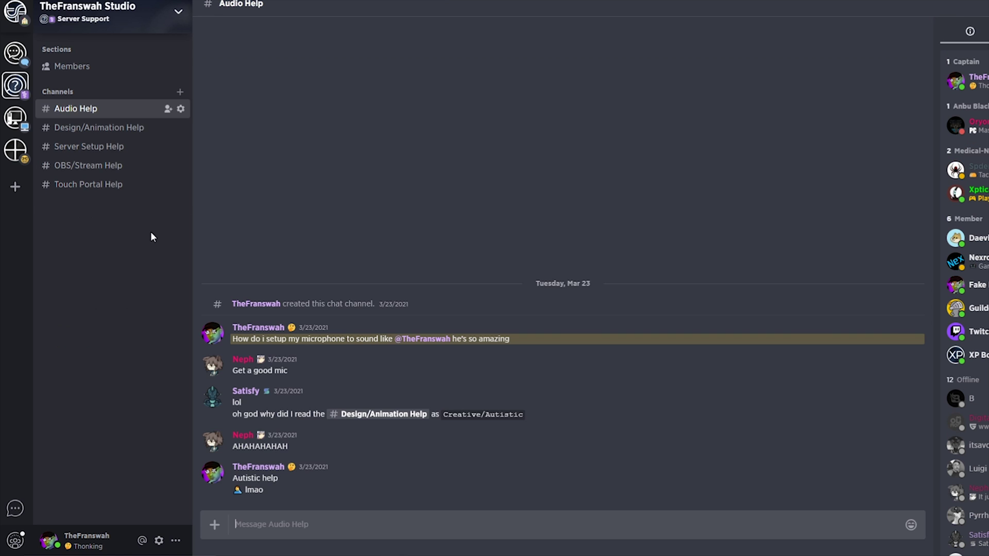
type("I need help")
key("Return")
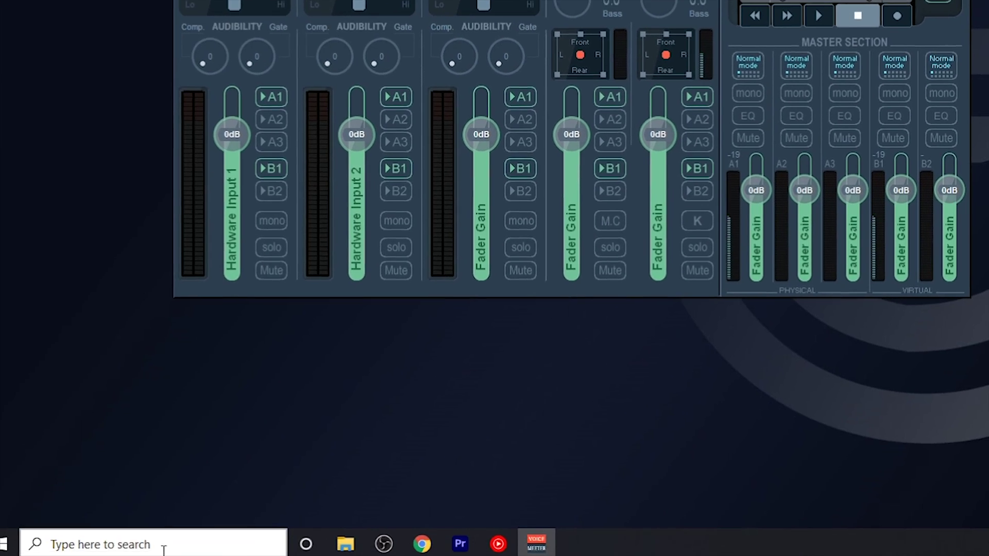
Step: Search Windows for 'banana' and launch Voicemeeter Banana from the results
left_click(160, 550)
type("banana")
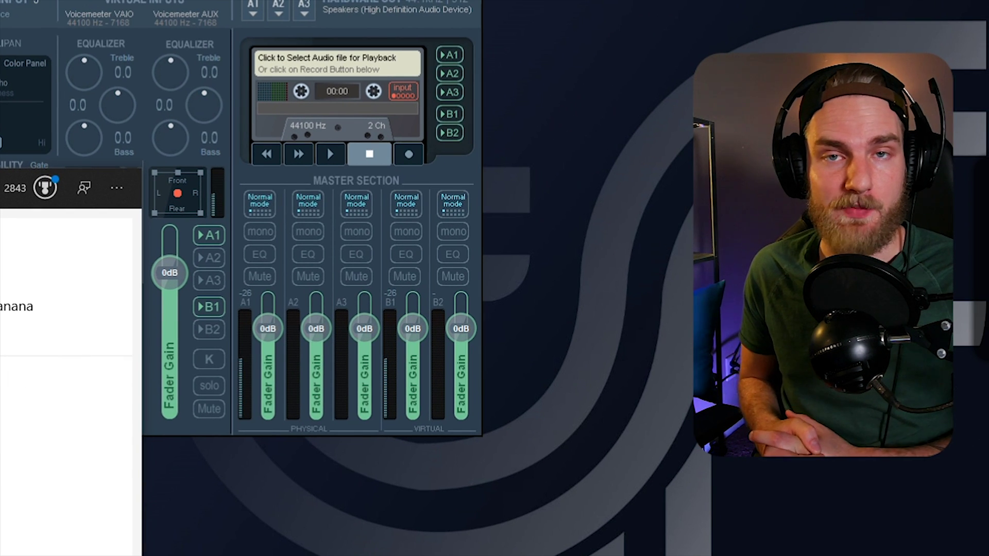
left_click(225, 30)
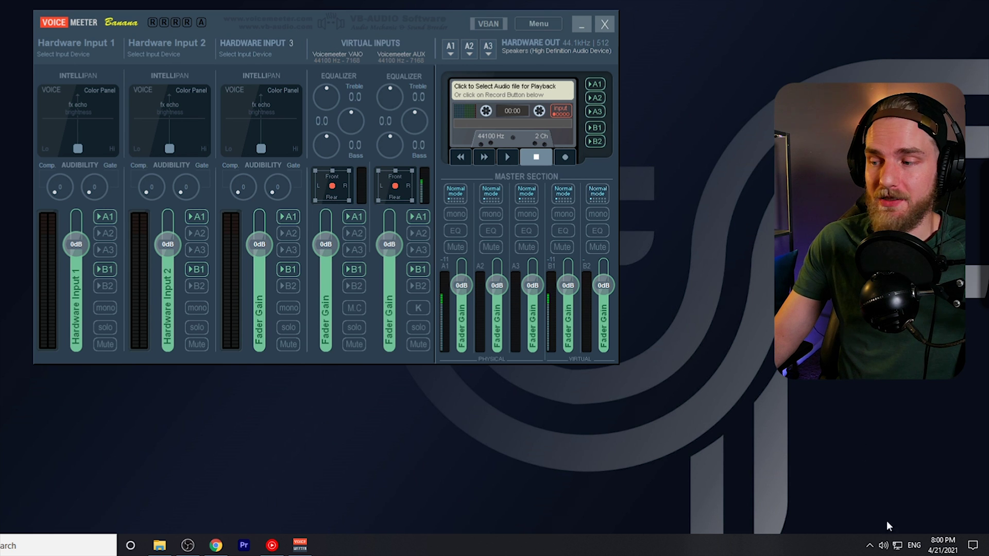
Step: Make VoiceMeeter Input the default Windows playback device and close the Sound dialog
right_click(886, 550)
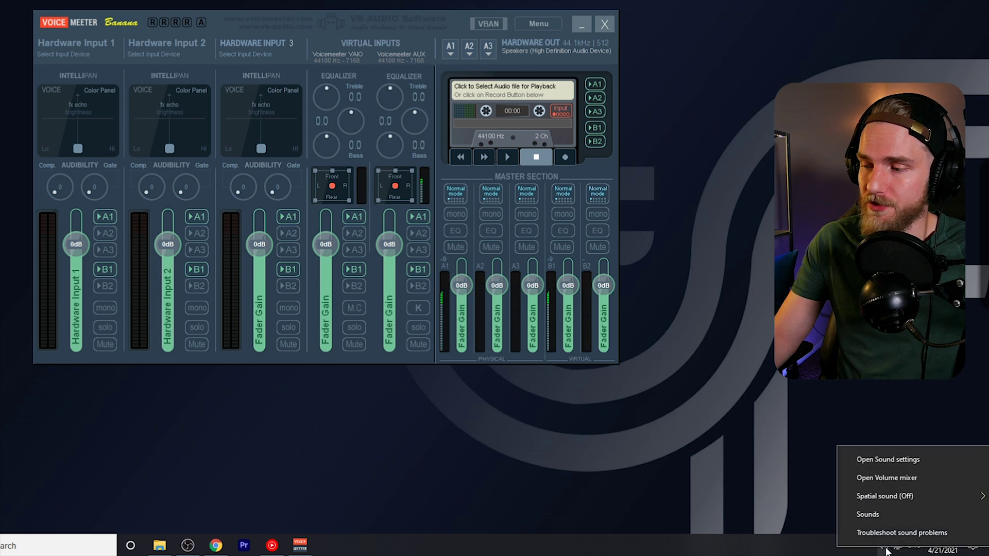
left_click(882, 513)
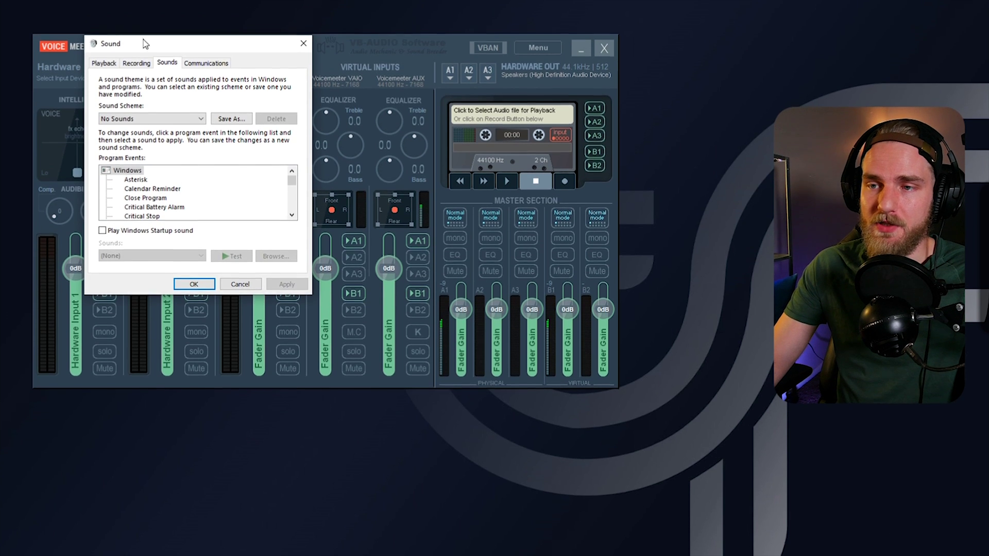
left_click(100, 44)
left_click_drag(296, 111, 302, 185)
left_click(182, 205)
left_click(191, 210)
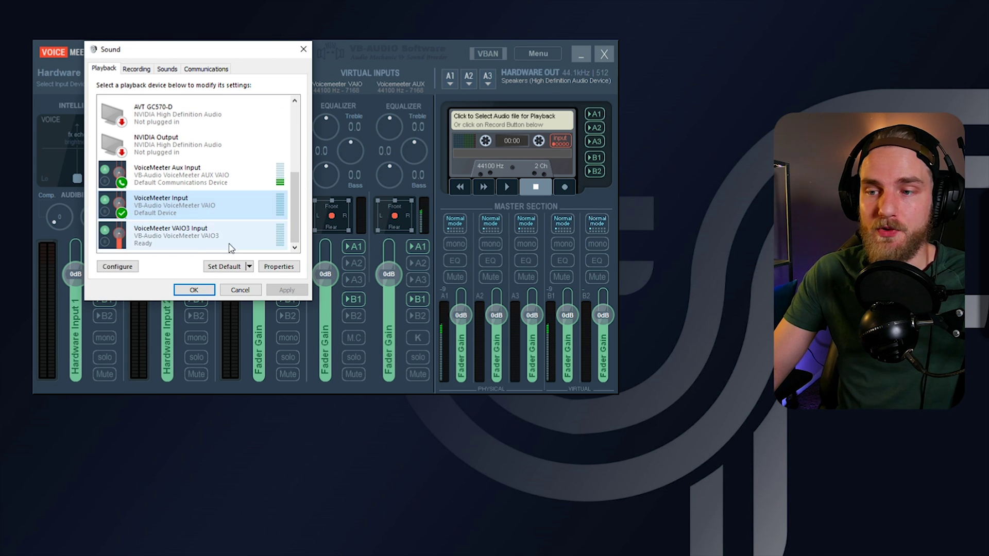
left_click(226, 267)
left_click(211, 291)
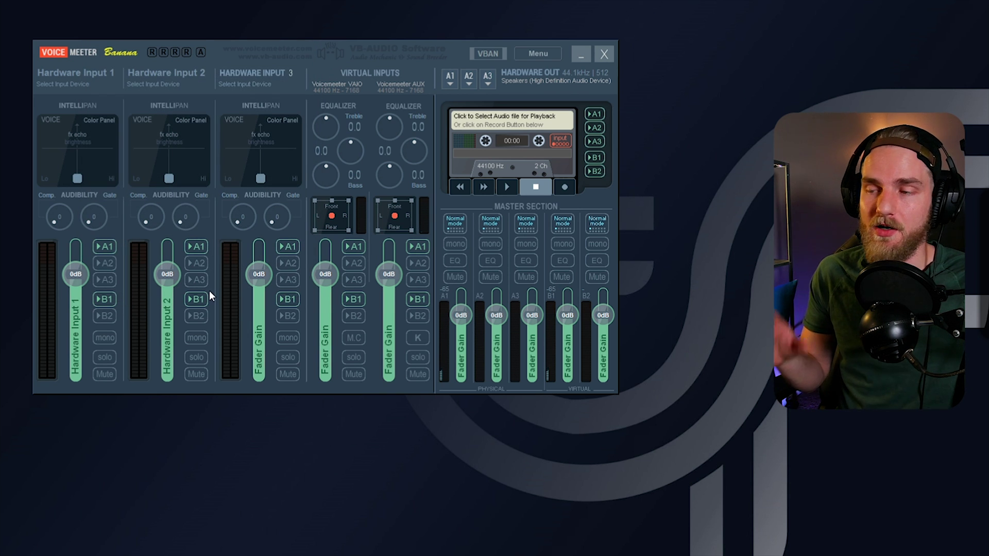
Step: Check bus A1's output devices without changing them, then list Hardware Input 1's input devices
left_click(448, 83)
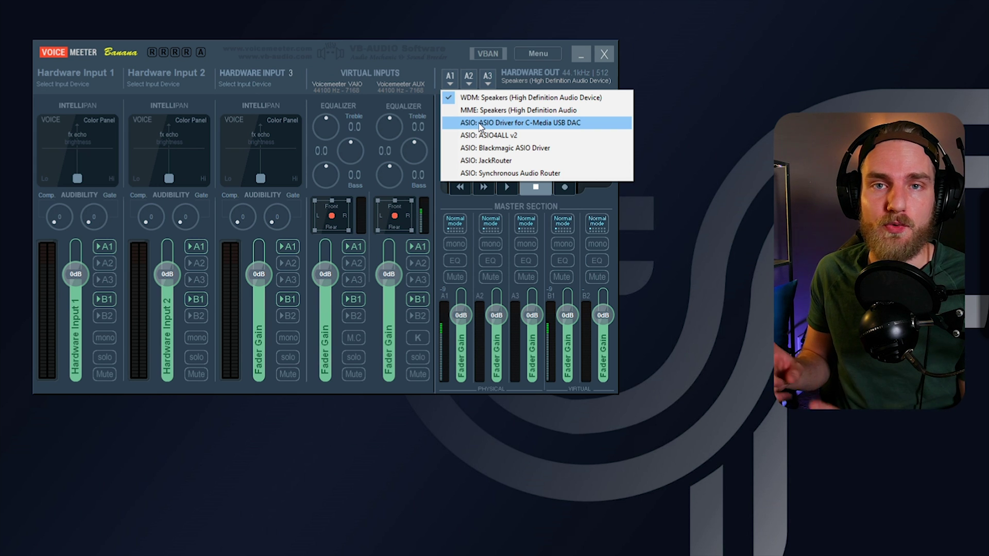
left_click(210, 293)
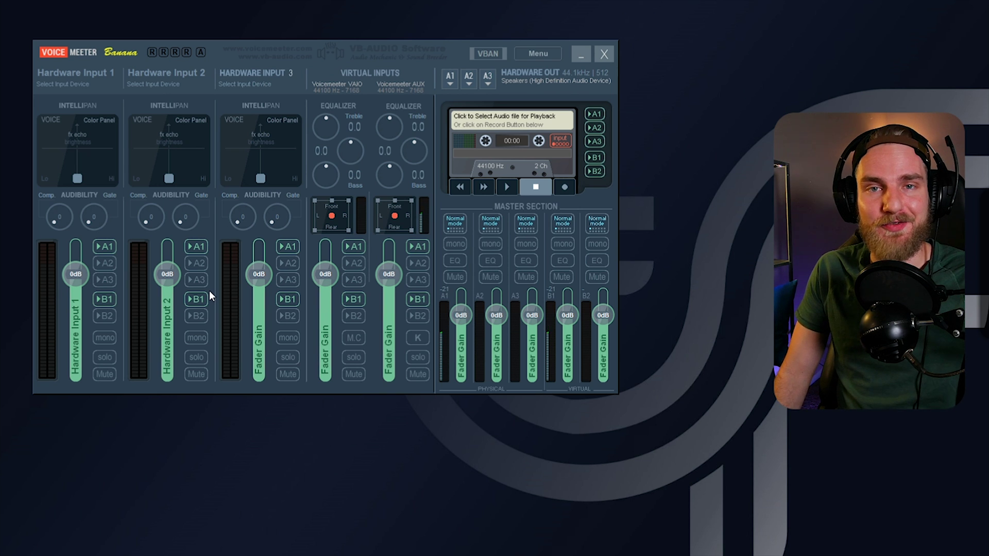
left_click(77, 85)
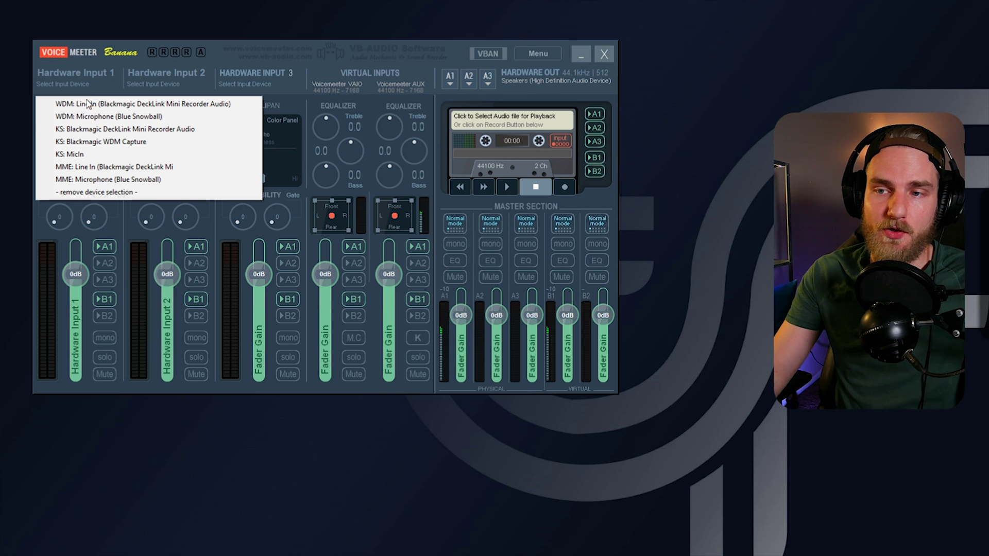
Step: Set Hardware Input 1 to 'MME: Microphone (Blue Snowball)' and rename the strip 'Microphone'
left_click(104, 117)
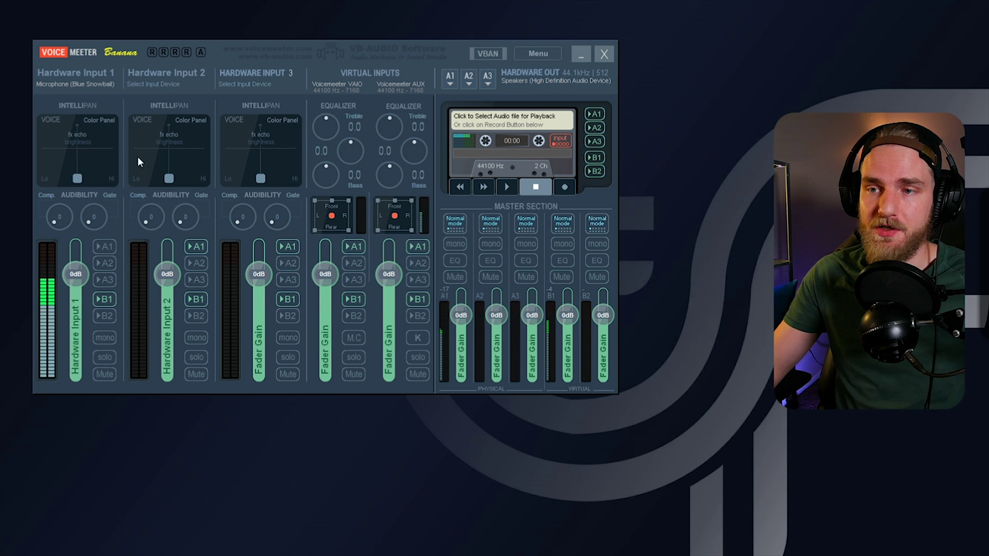
right_click(92, 69)
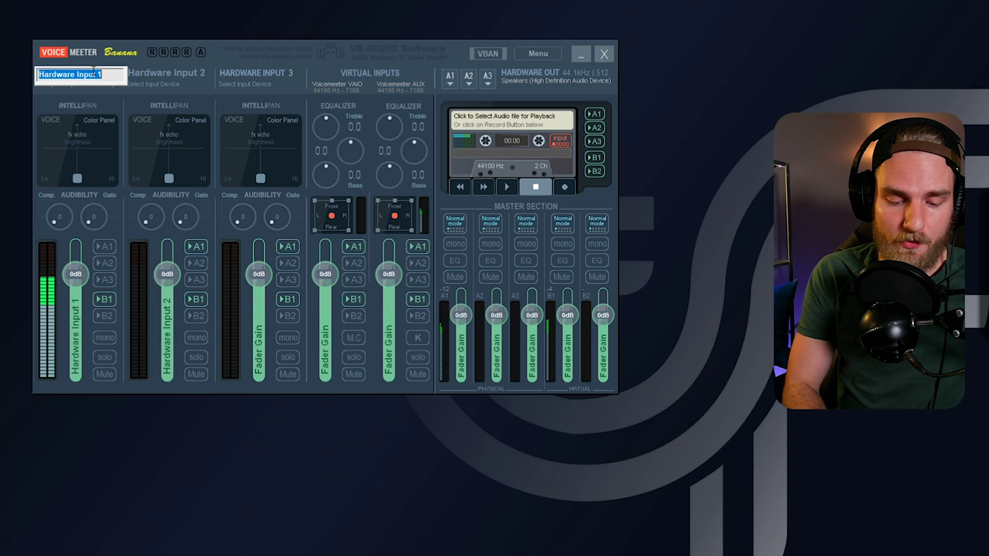
type("Microphone")
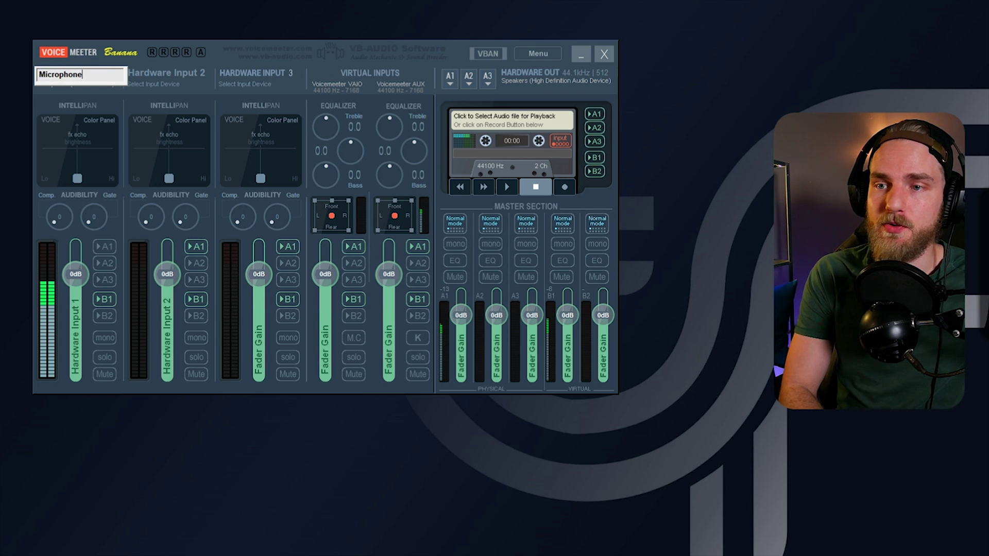
key("Return")
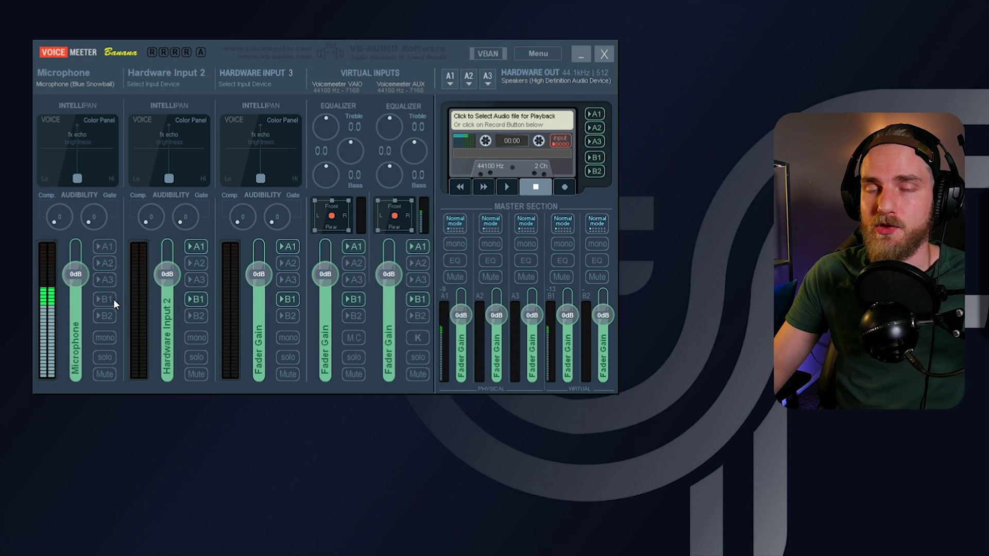
Step: Turn on the B2 bus button on the Microphone strip
left_click(113, 316)
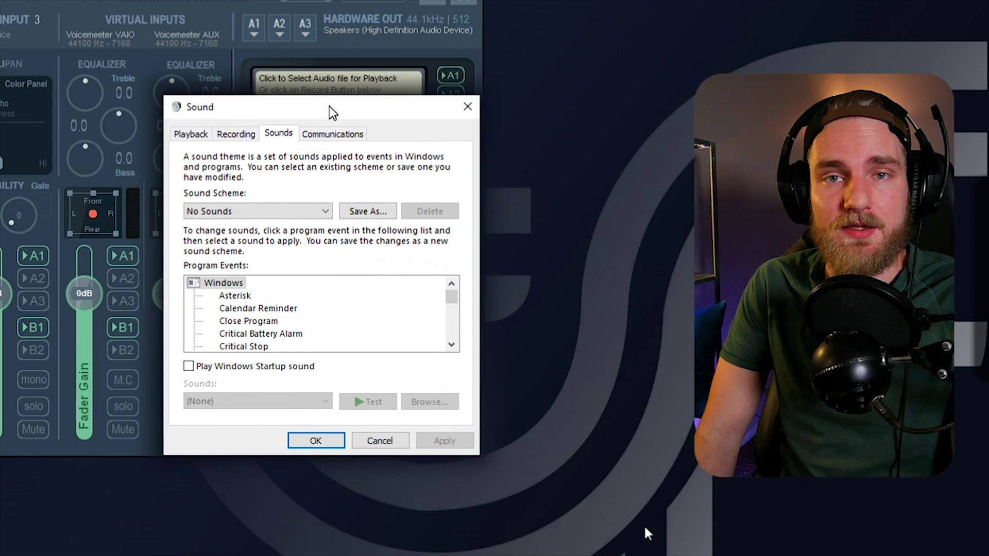
Step: Make VoiceMeeter Aux Output the default and communication recording device, and the chat voice input
left_click(235, 133)
scroll(459, 226, "down", 1)
scroll(459, 227, "down", 3)
left_click(324, 278)
right_click(325, 276)
left_click(366, 306)
right_click(371, 284)
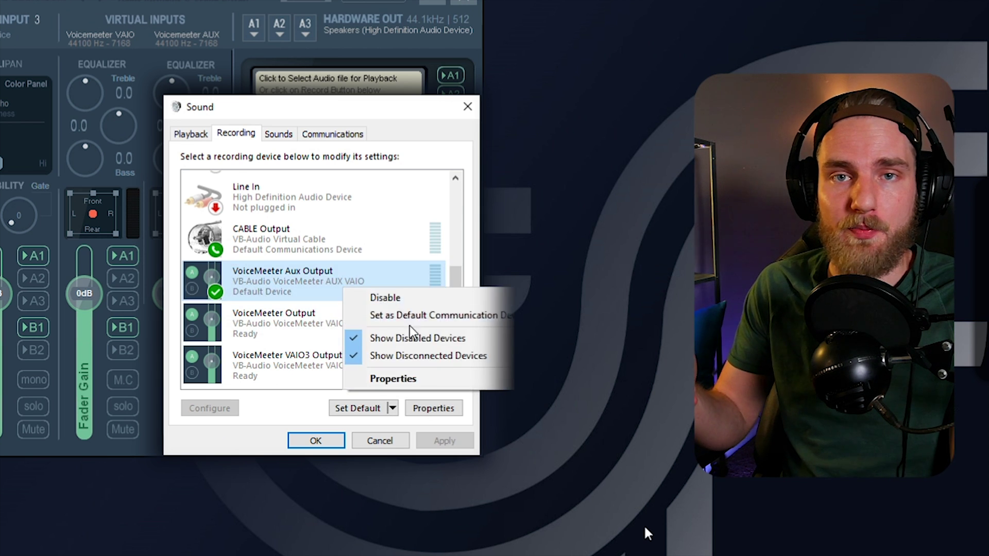
left_click(411, 314)
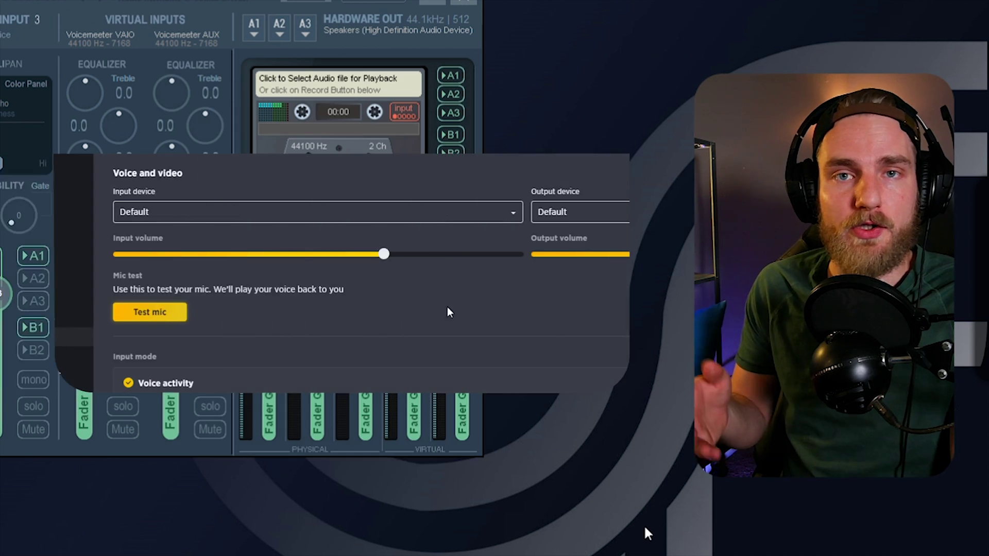
left_click(500, 213)
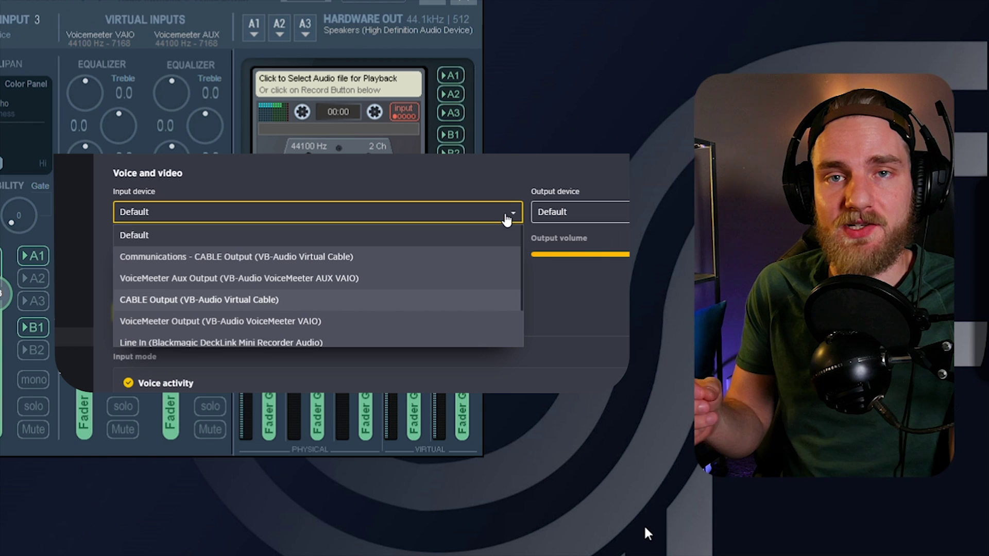
left_click(289, 279)
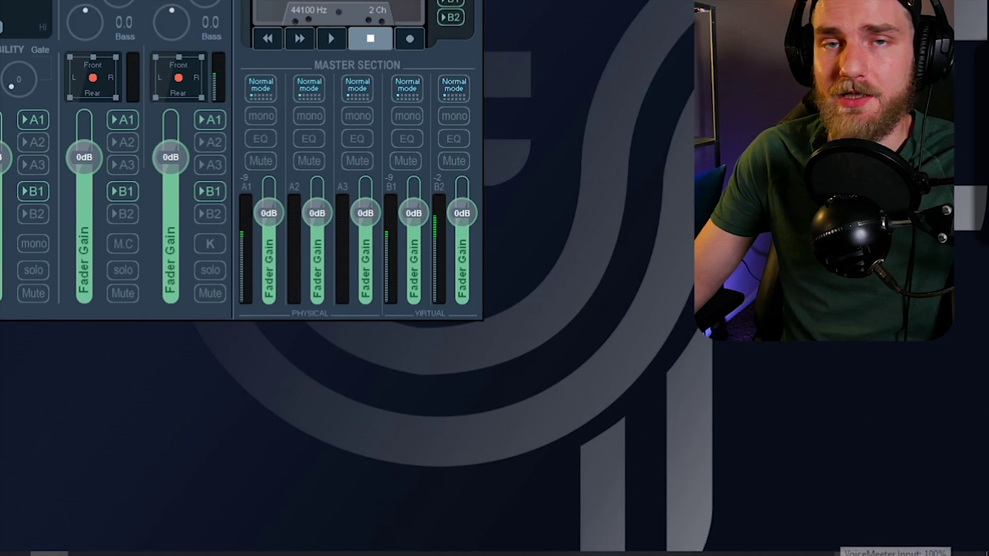
Step: Reopen the Sound dialog's Recording tab, scrolled to the VoiceMeeter outputs and moved beside the mixer
right_click(842, 545)
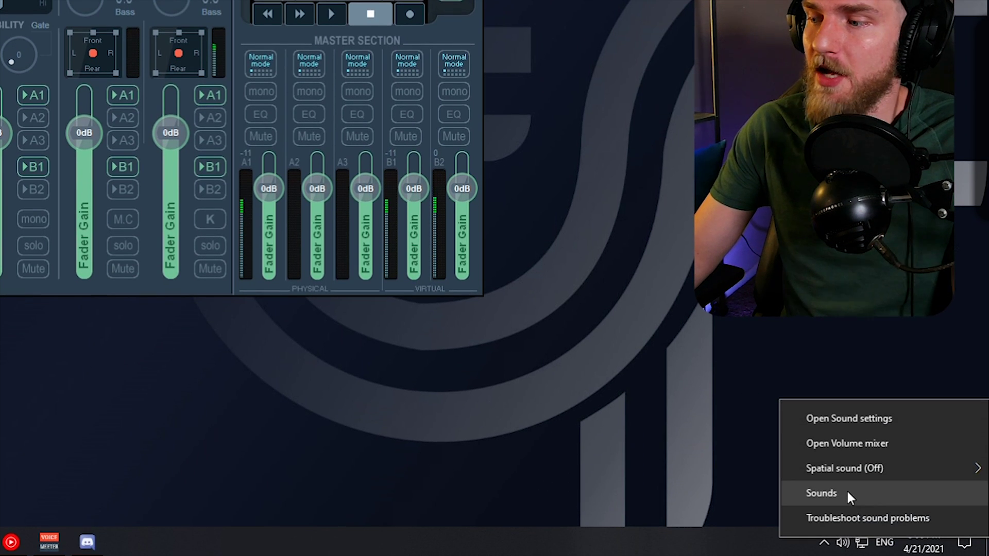
left_click(846, 492)
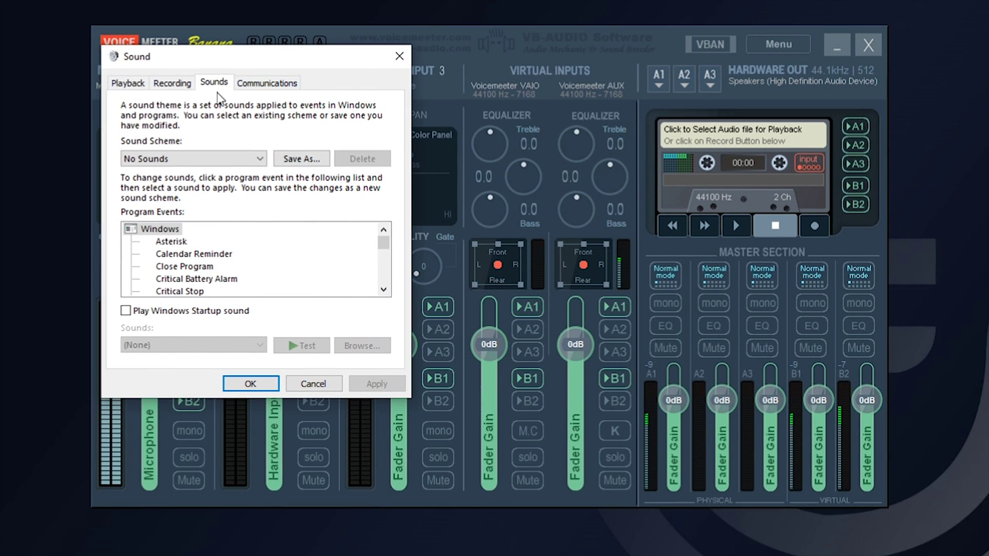
left_click(182, 83)
left_click_drag(385, 159, 382, 231)
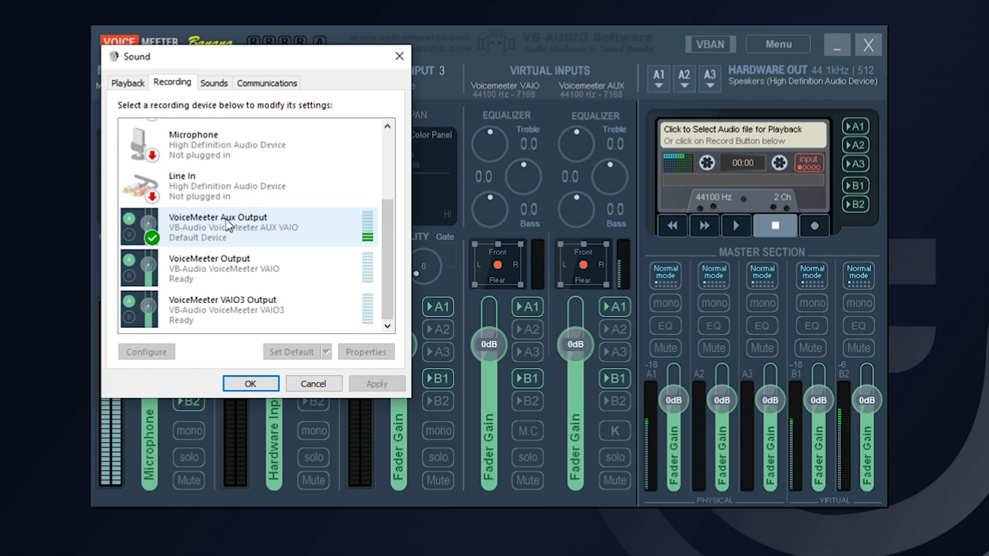
left_click_drag(198, 61, 326, 172)
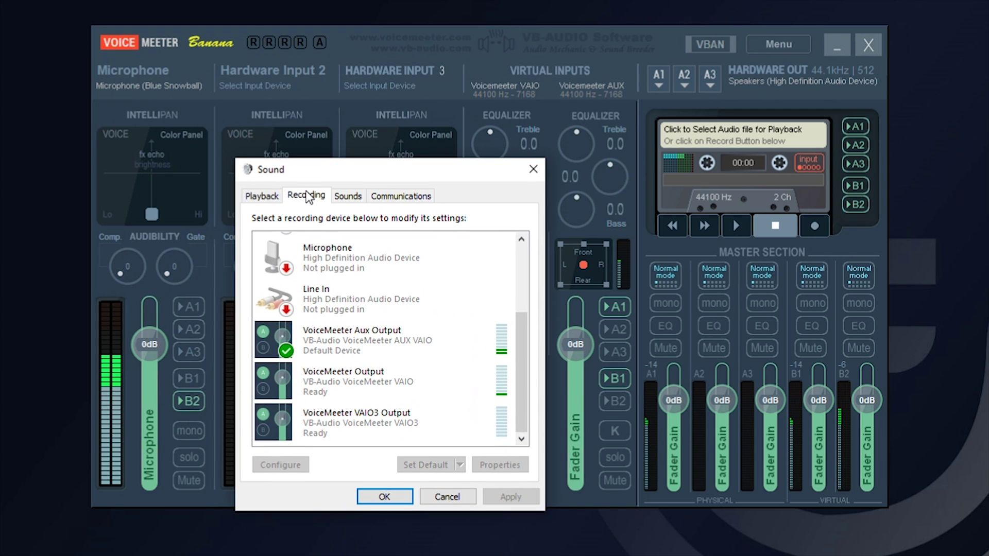
left_click(187, 400)
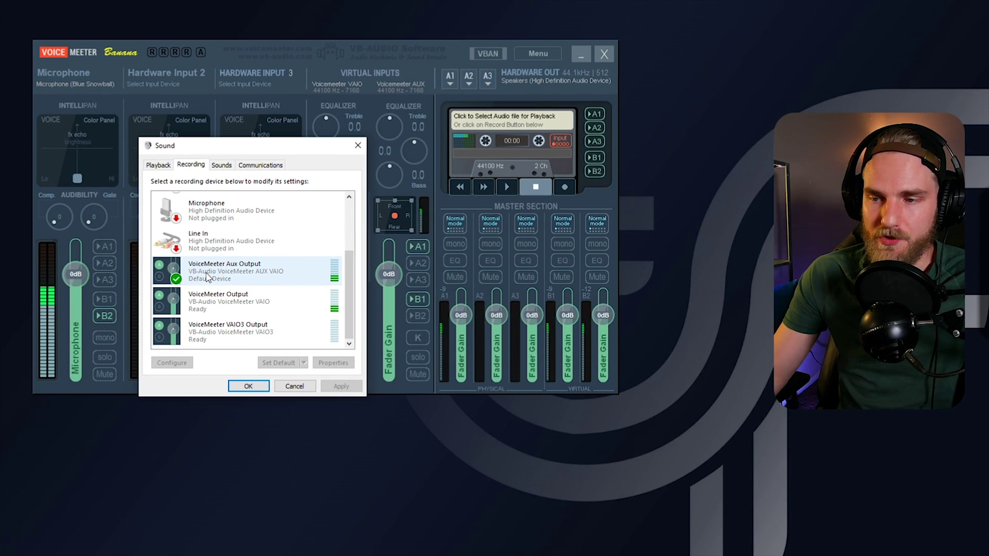
Step: Rename the VoiceMeeter Aux Output recording device to 'VoiceMeeter Microphone' in its properties
right_click(137, 281)
left_click(242, 338)
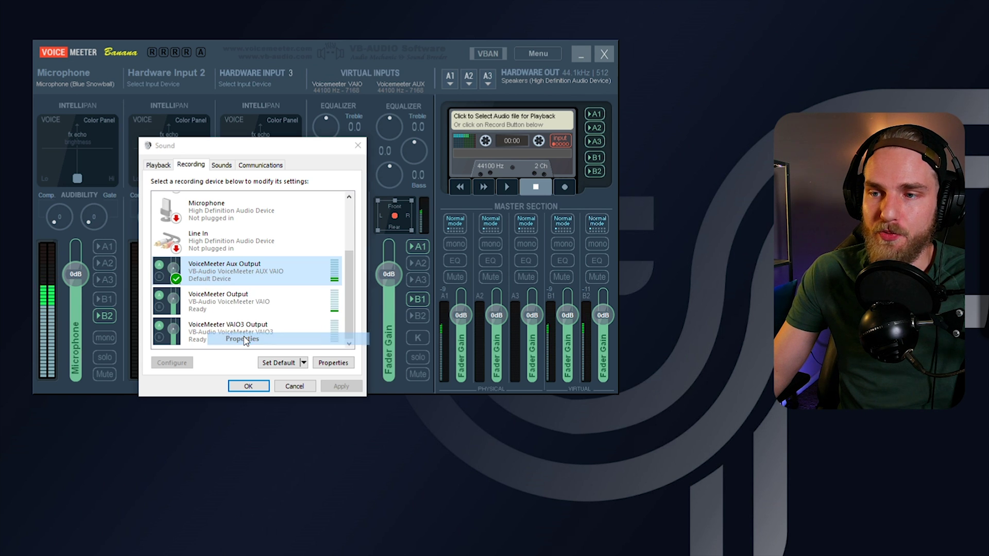
left_click_drag(243, 194, 198, 154)
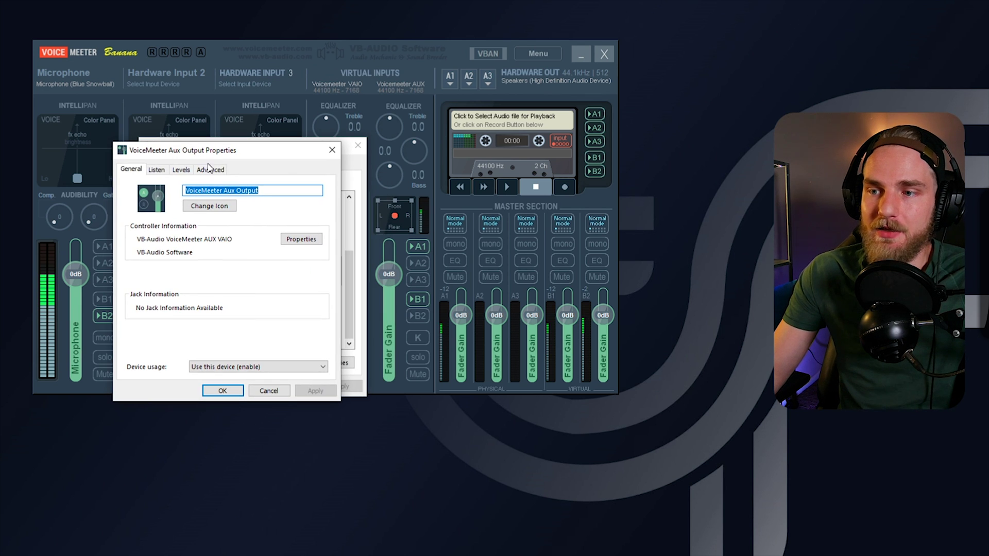
left_click(272, 189)
left_click_drag(272, 188, 225, 192)
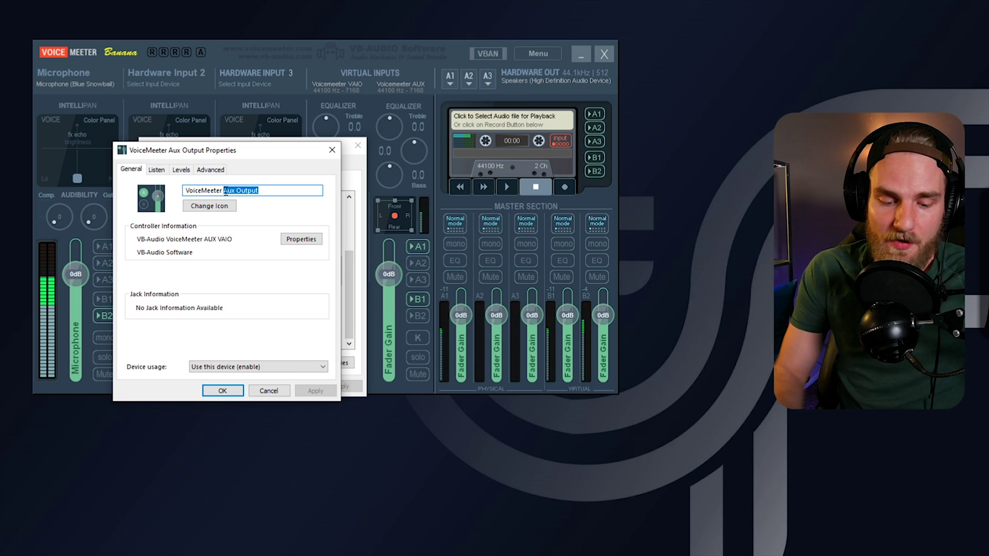
type("Microphone")
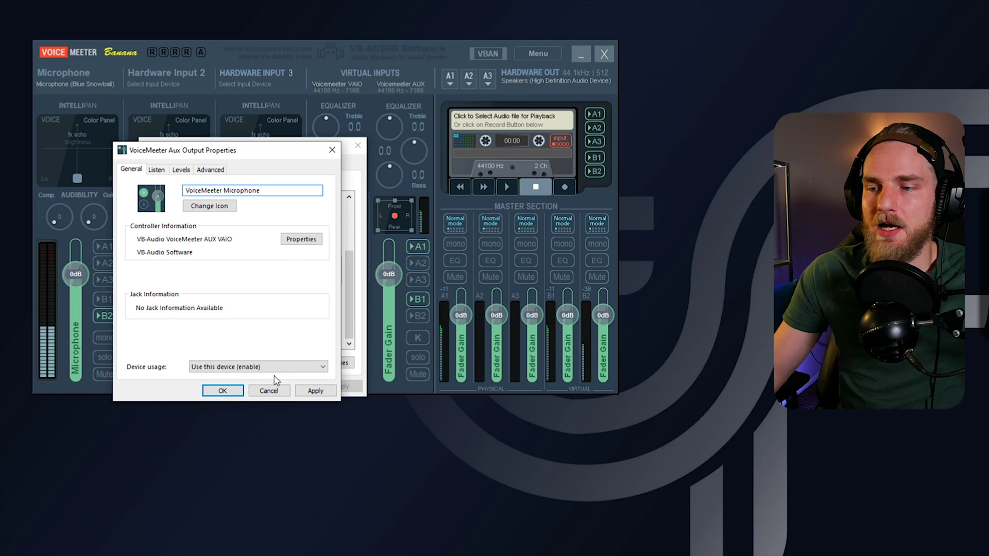
left_click(316, 391)
left_click(223, 391)
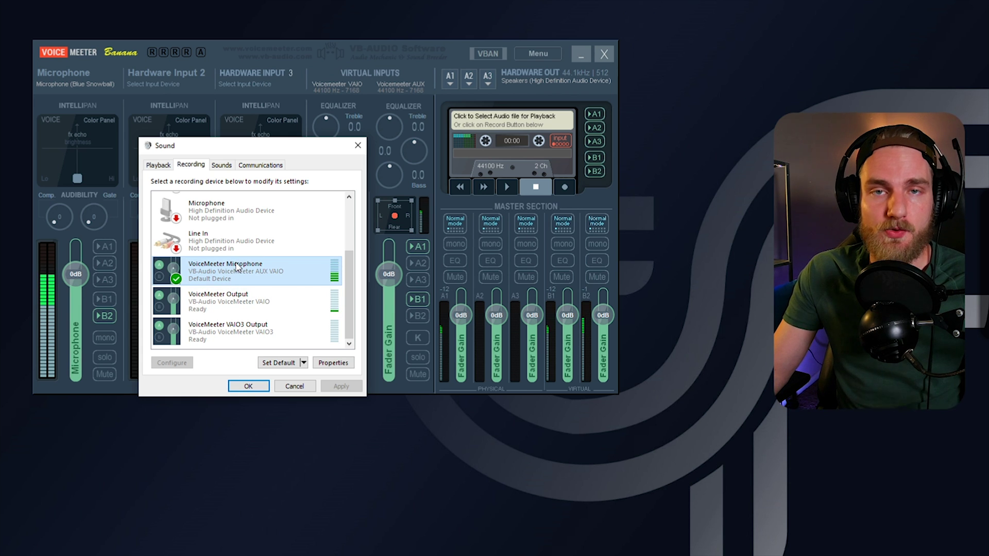
Step: Set VoiceMeeter Microphone as the default recording device and close the Sound dialog with OK
left_click(281, 363)
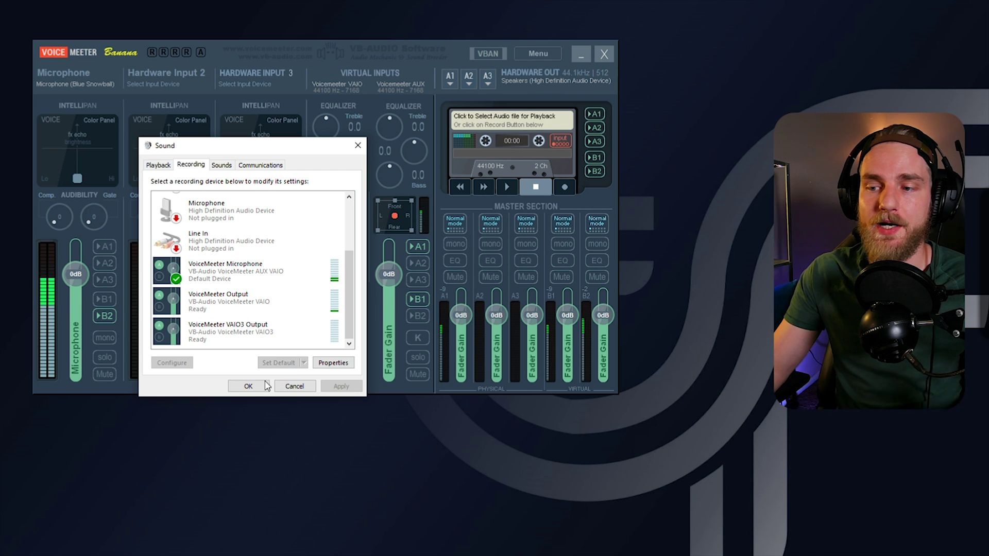
left_click(248, 387)
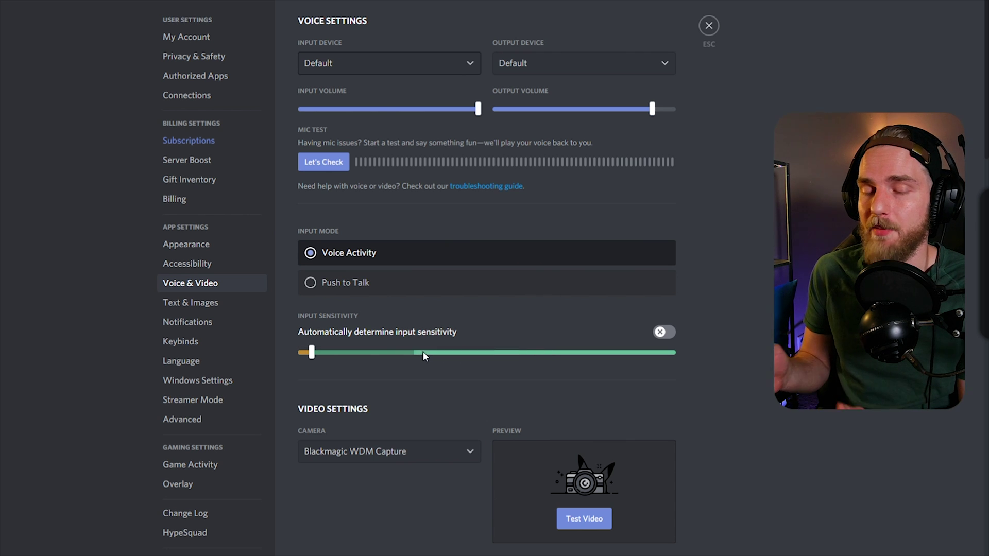
Step: Switch Discord's input device to VoiceMeeter Microphone, then back to Default
left_click(467, 64)
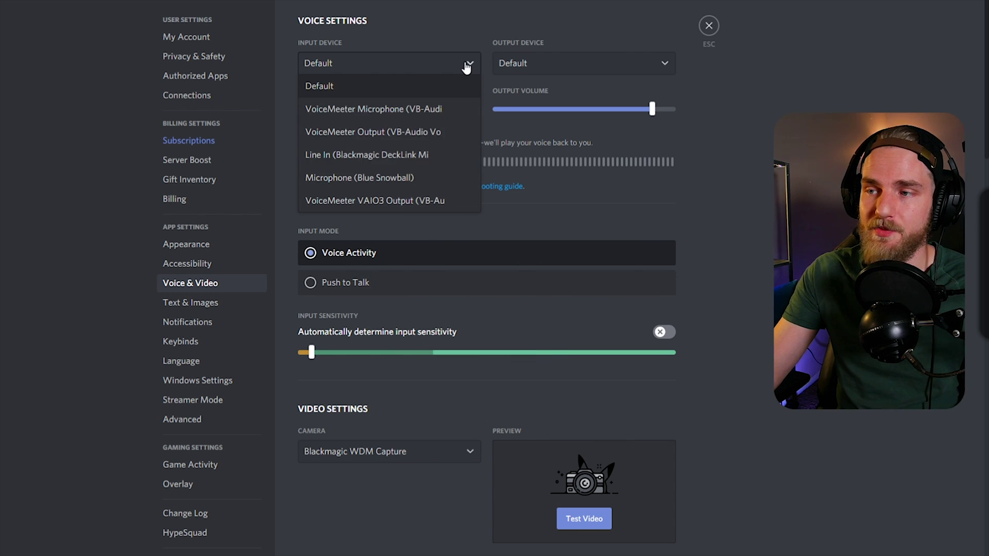
left_click(365, 111)
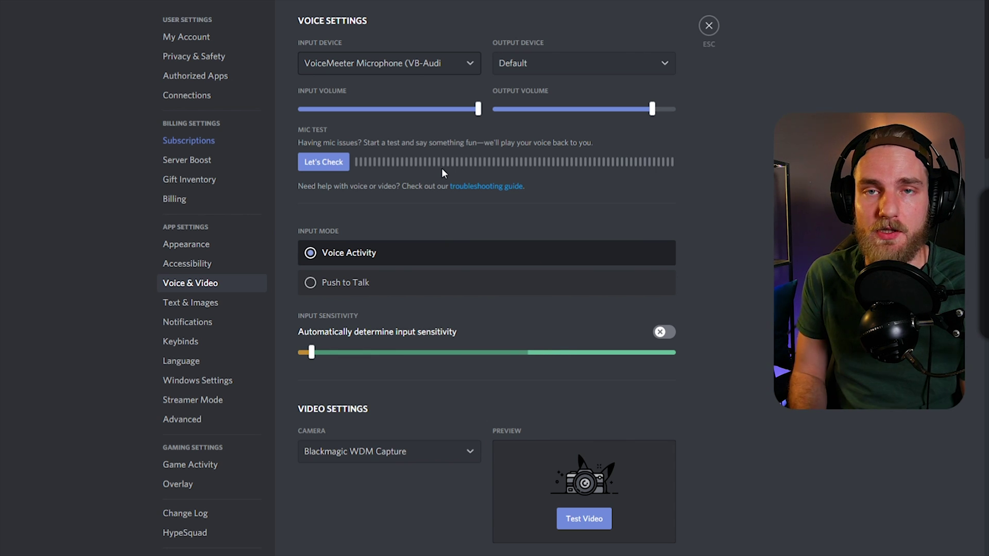
left_click(469, 63)
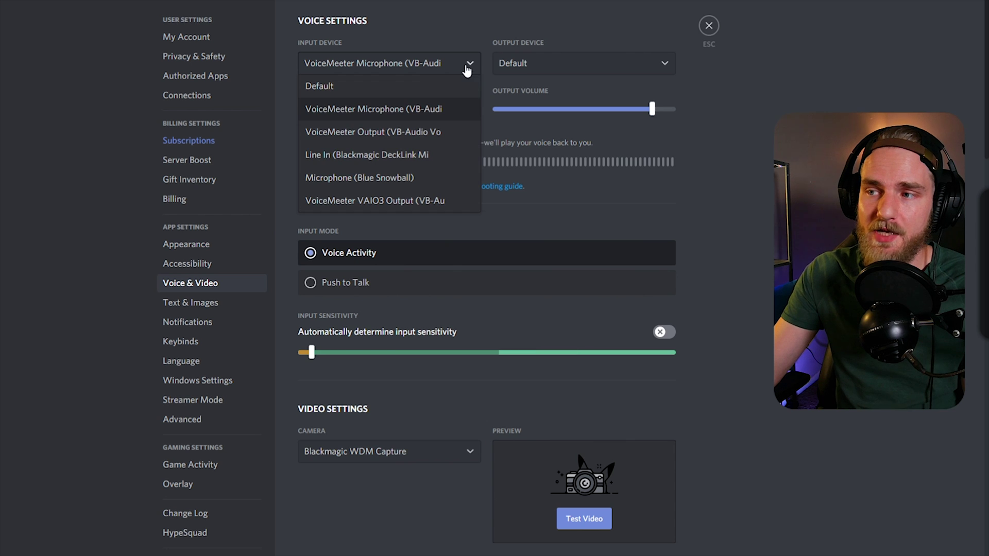
left_click(344, 87)
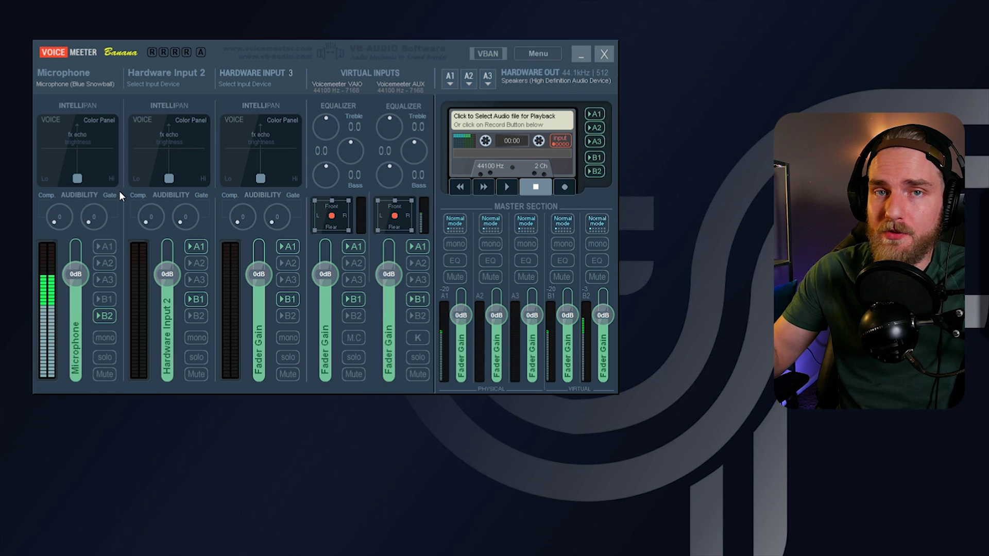
left_click_drag(65, 178, 101, 177)
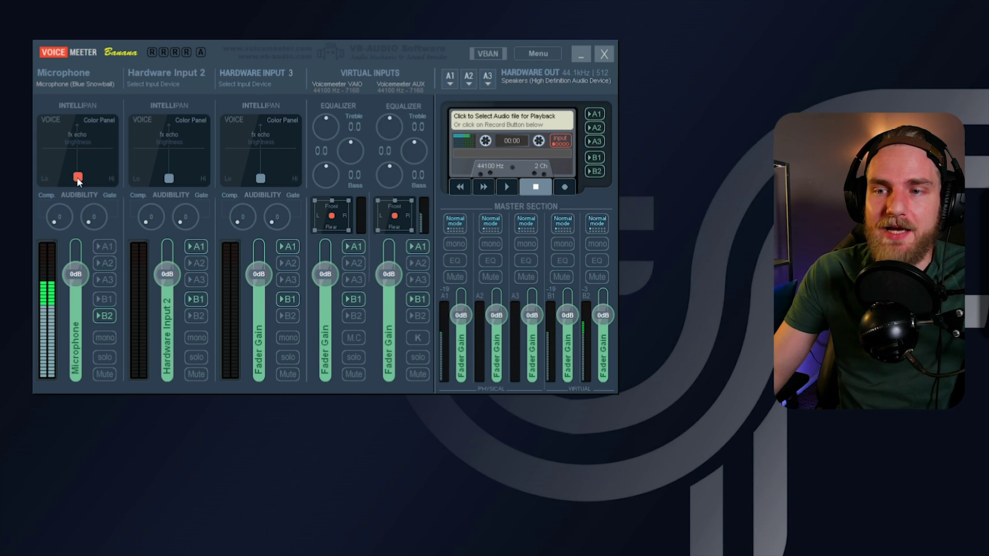
left_click_drag(75, 171, 77, 160)
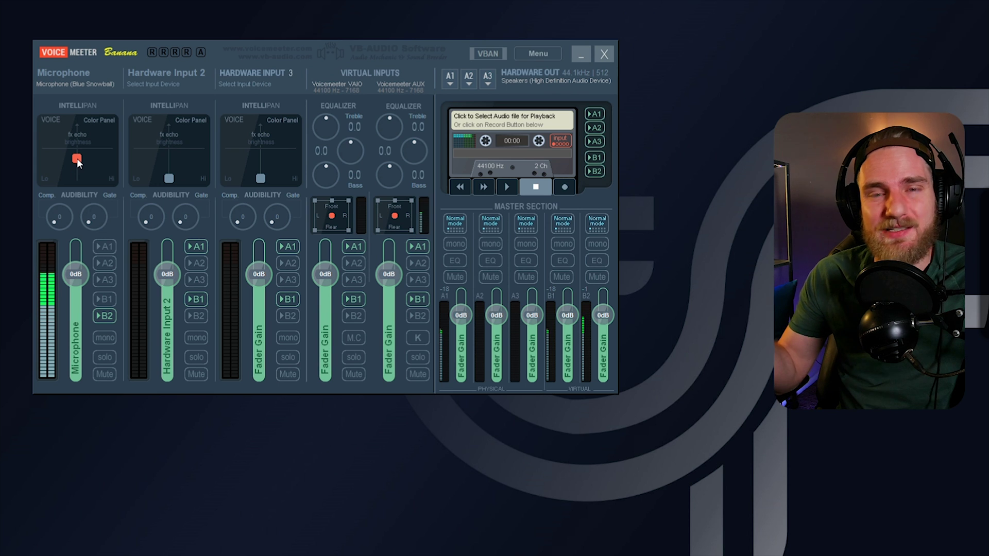
left_click_drag(75, 160, 77, 140)
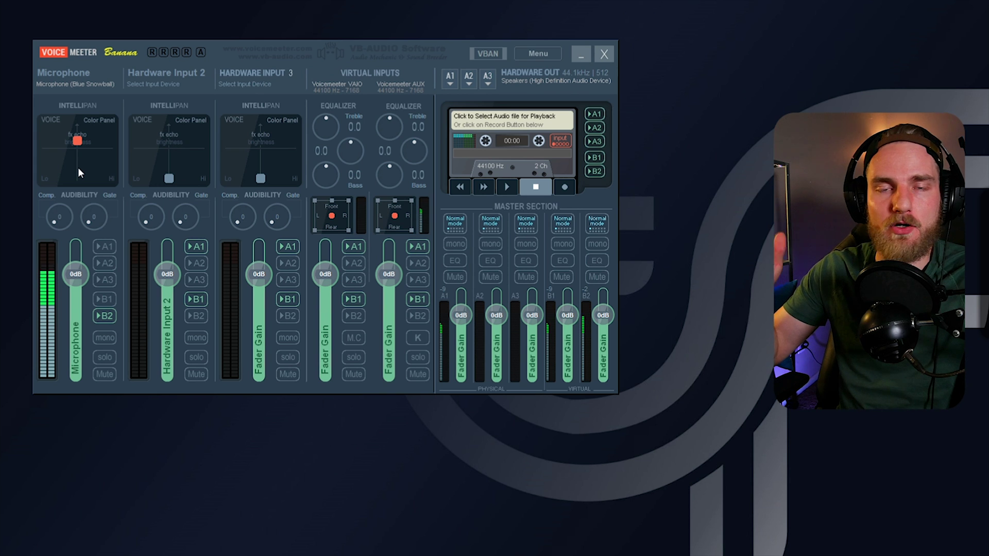
left_click_drag(79, 168, 76, 177)
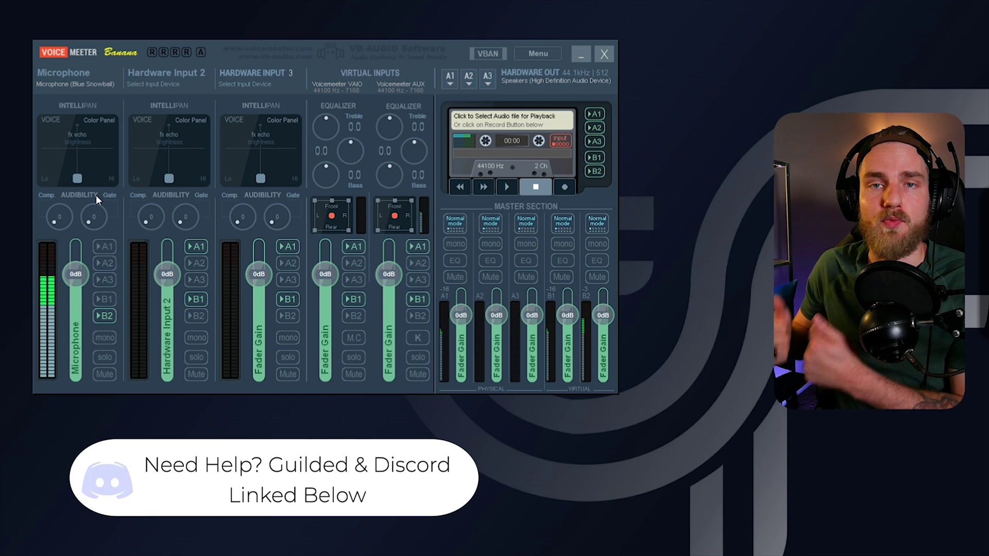
left_click_drag(63, 219, 57, 194)
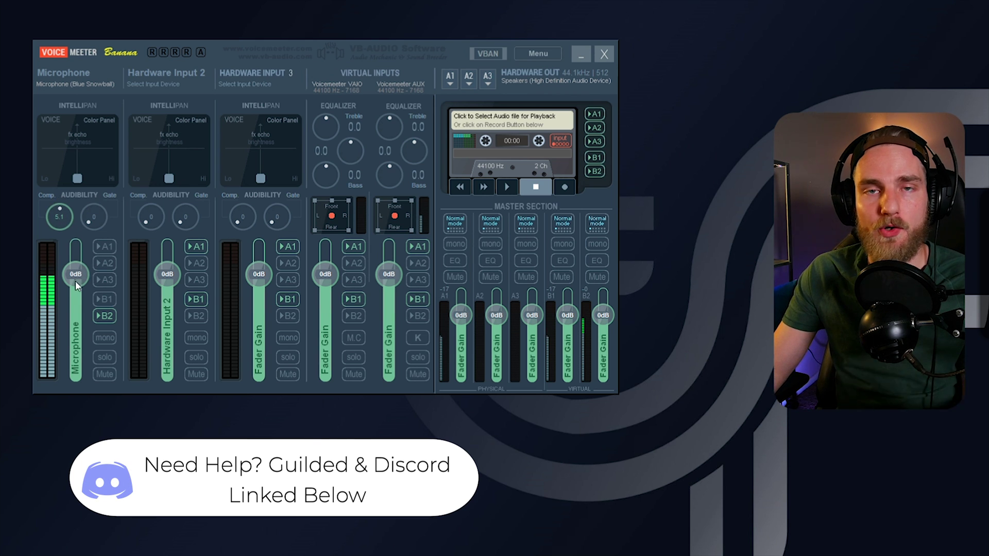
left_click_drag(75, 280, 75, 288)
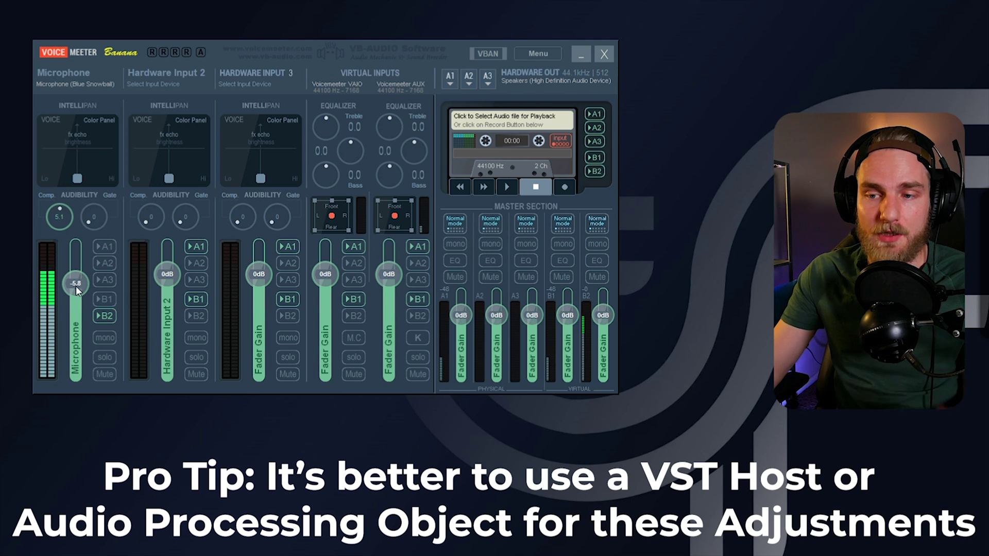
double_click(75, 286)
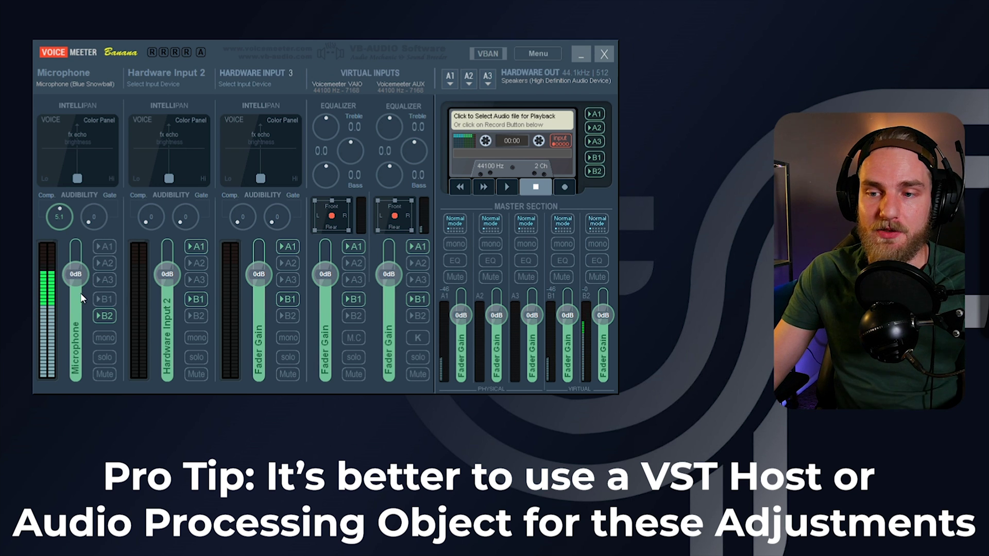
double_click(59, 222)
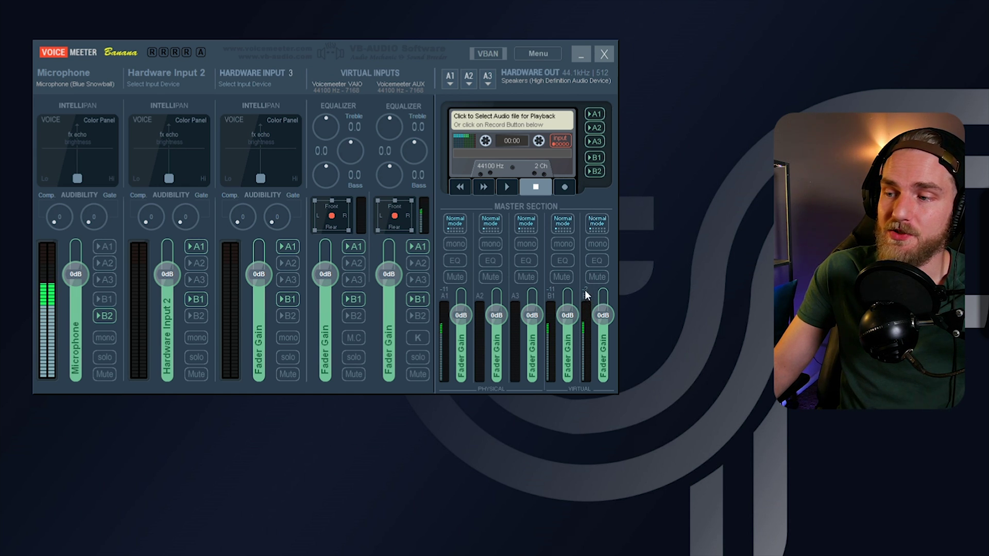
Step: View bus B2's equalizer, then set Hardware Input 2's source to WDM: CABLE Output
right_click(595, 259)
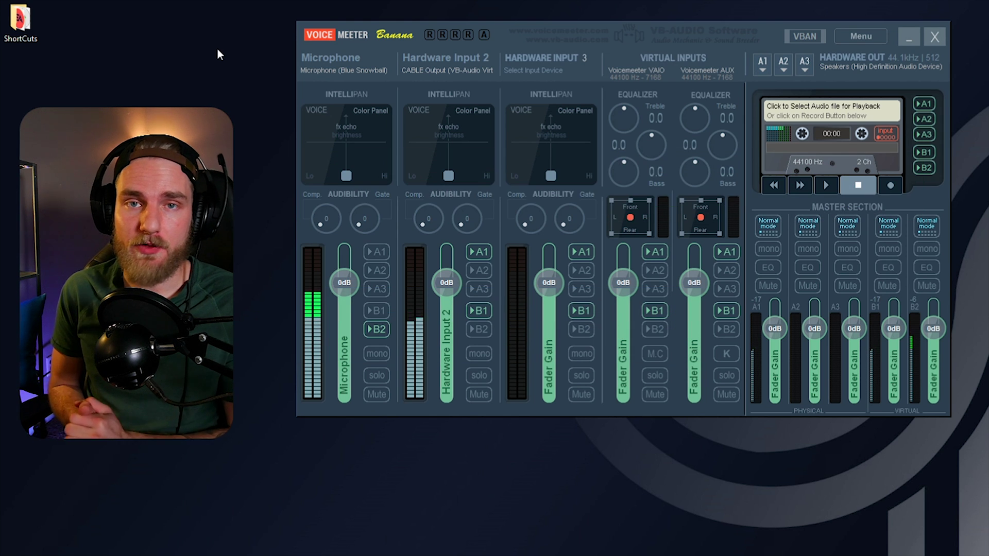
left_click(423, 64)
left_click(444, 92)
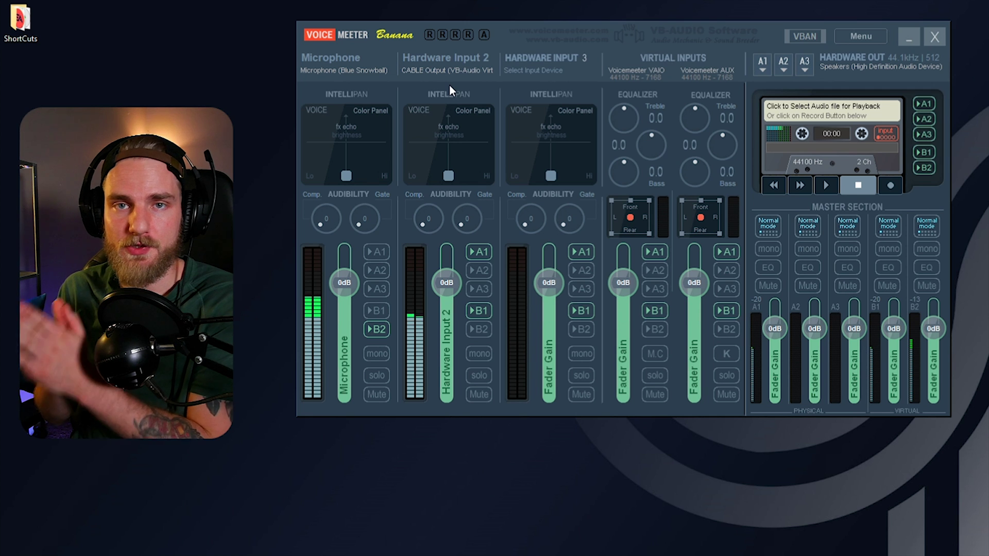
Step: Rename the Hardware Input 2 strip to 'Browser/Music'
right_click(449, 59)
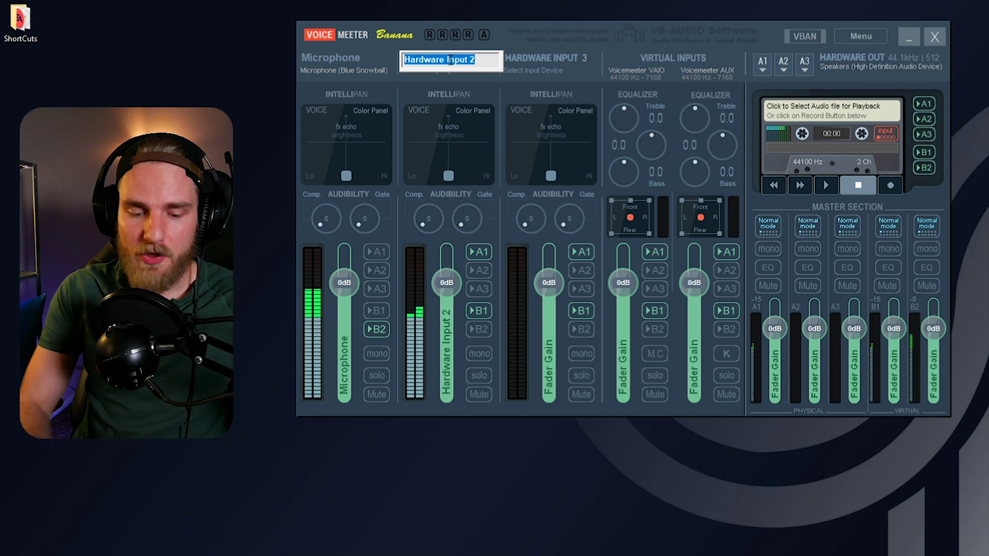
type("Browser/Mus")
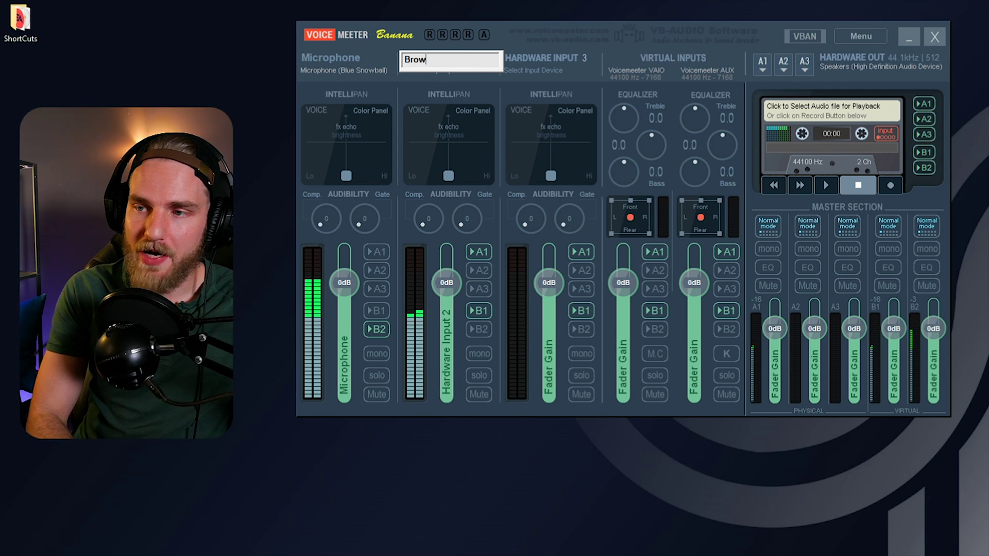
type("ic")
key("Return")
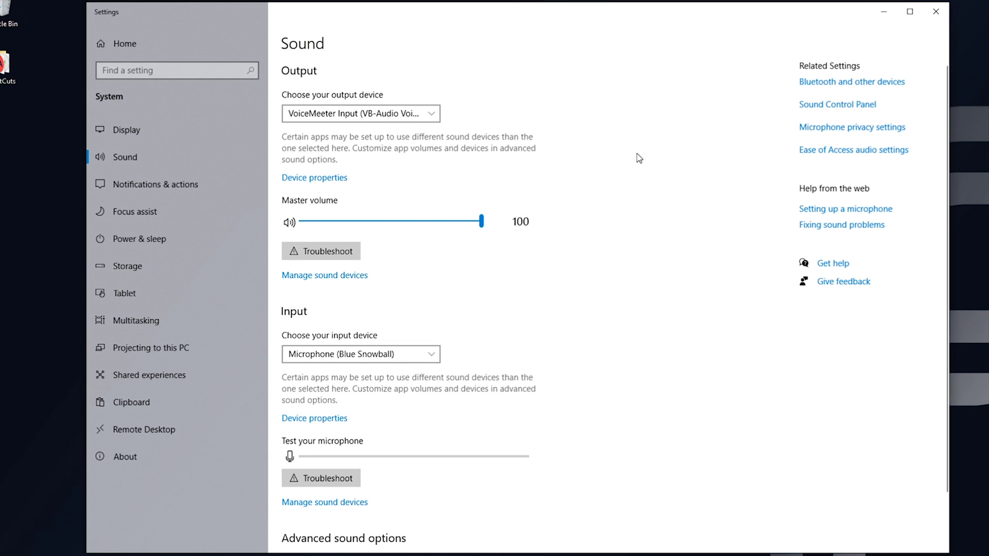
Step: Check per-app outputs: Guilded stays on Default, Chrome on VoiceMeeter VAIO3 Input
scroll(646, 165, "down", 2)
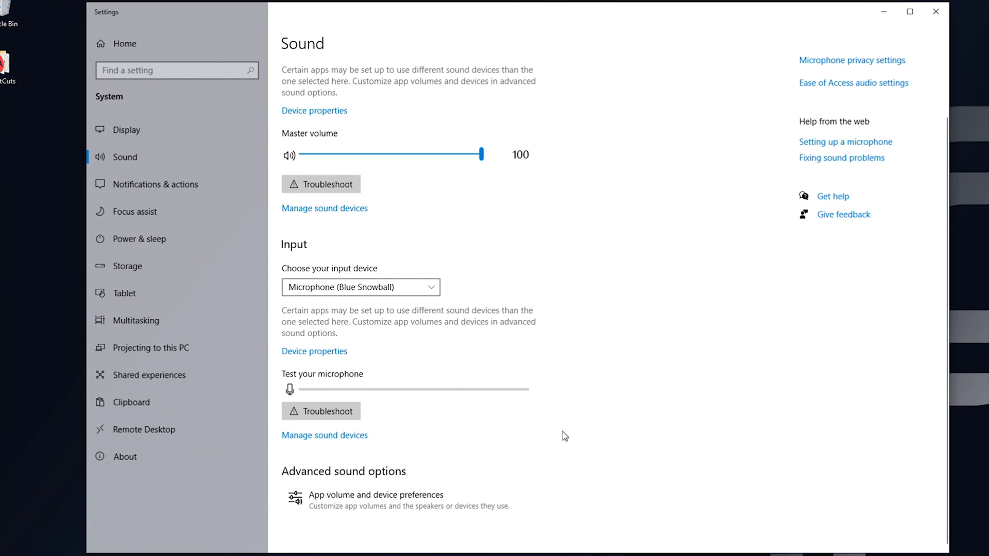
left_click(421, 506)
scroll(437, 298, "down", 3)
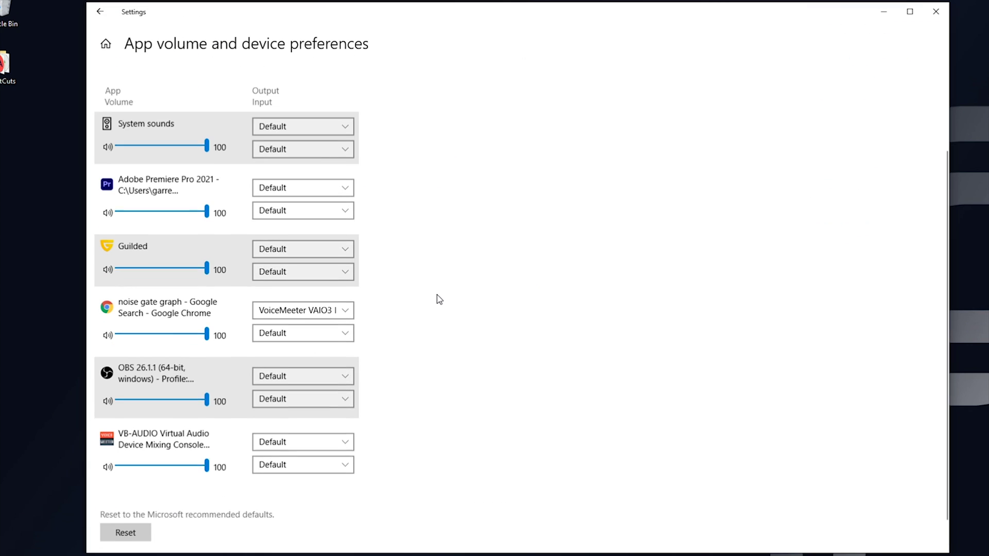
left_click(341, 226)
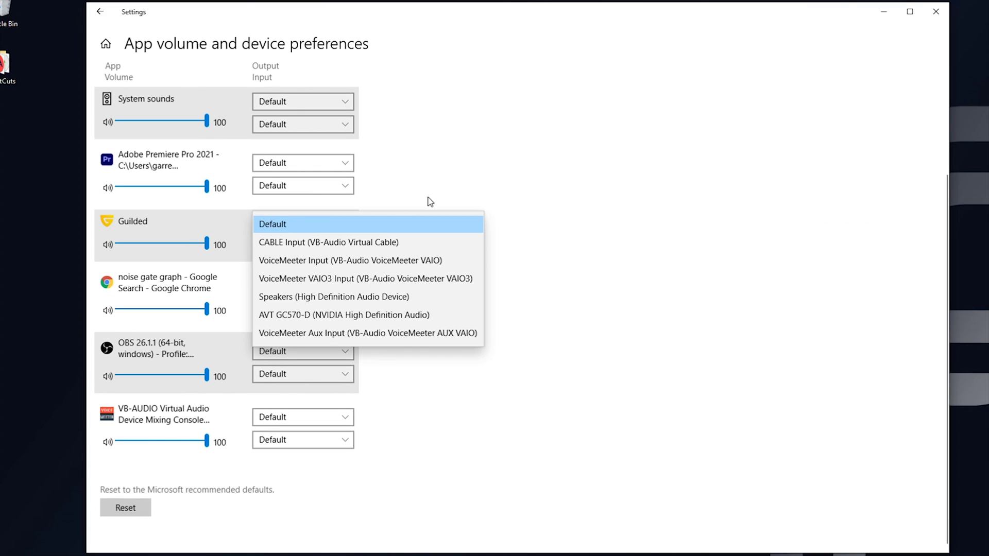
left_click(446, 196)
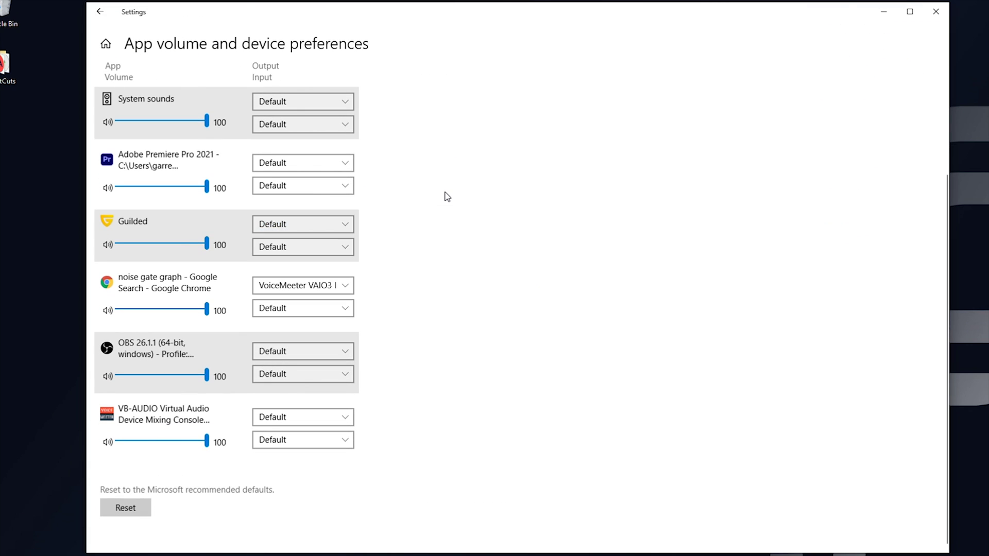
left_click(342, 285)
left_click(344, 287)
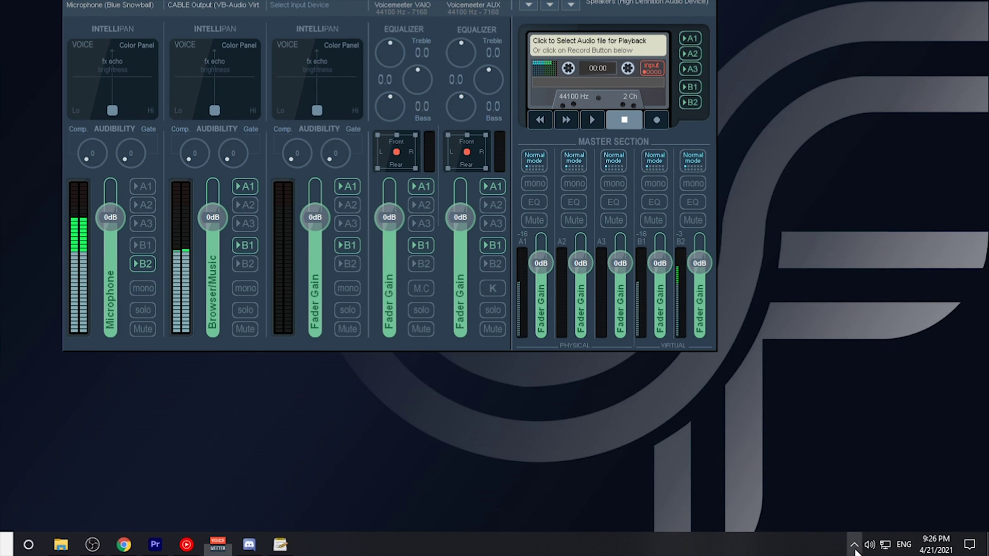
Step: In EarTrumpet, route Google Chrome's audio to CABLE Input
left_click(854, 544)
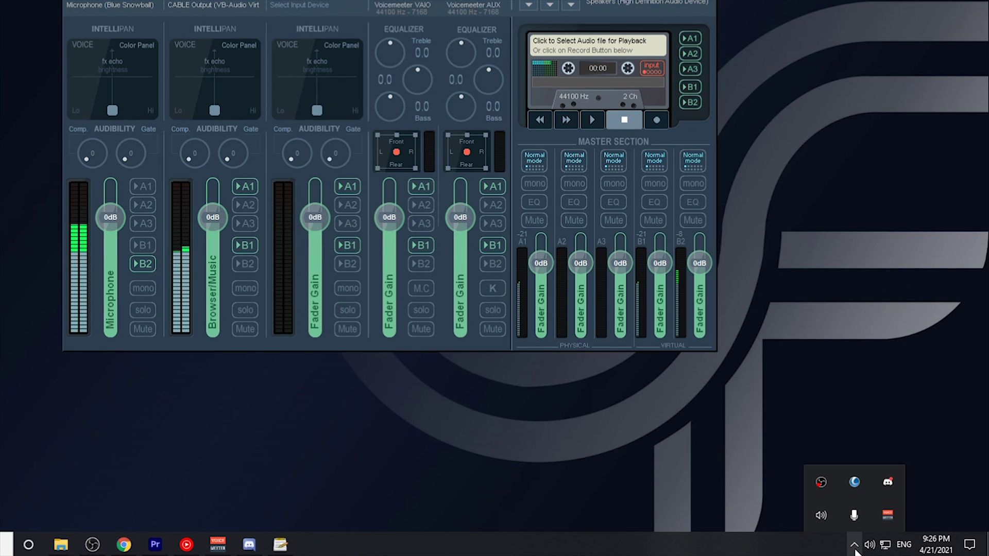
left_click(821, 515)
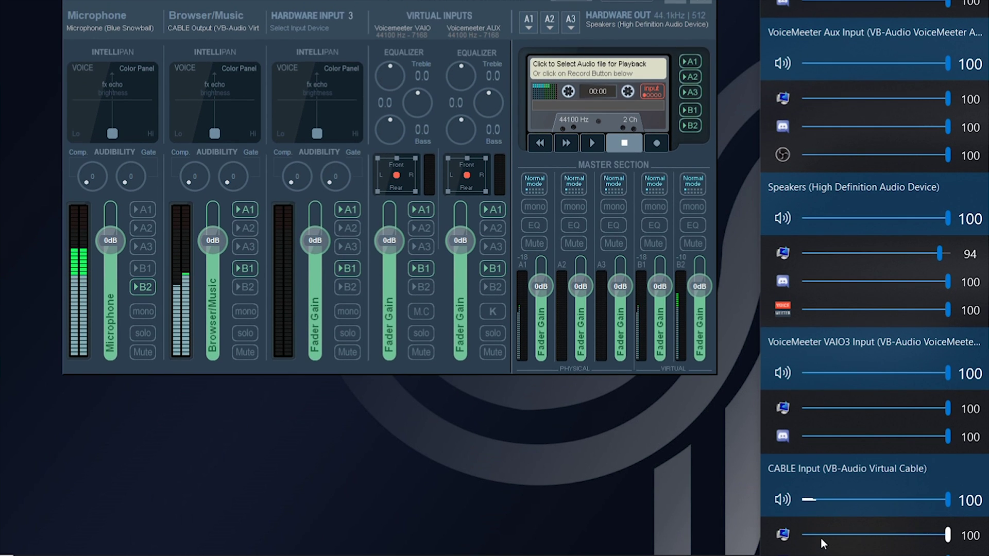
scroll(823, 533, "down", 3)
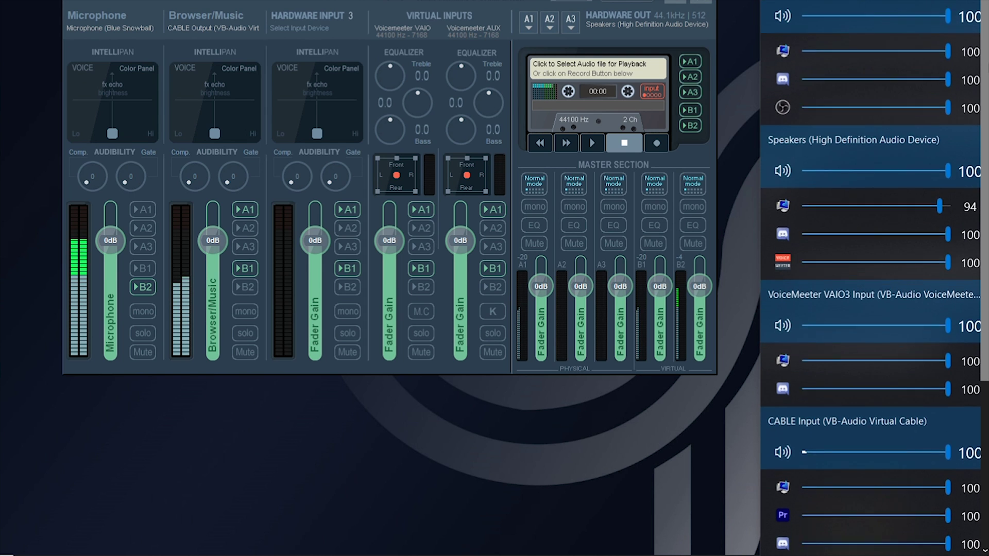
scroll(871, 309, "down", 4)
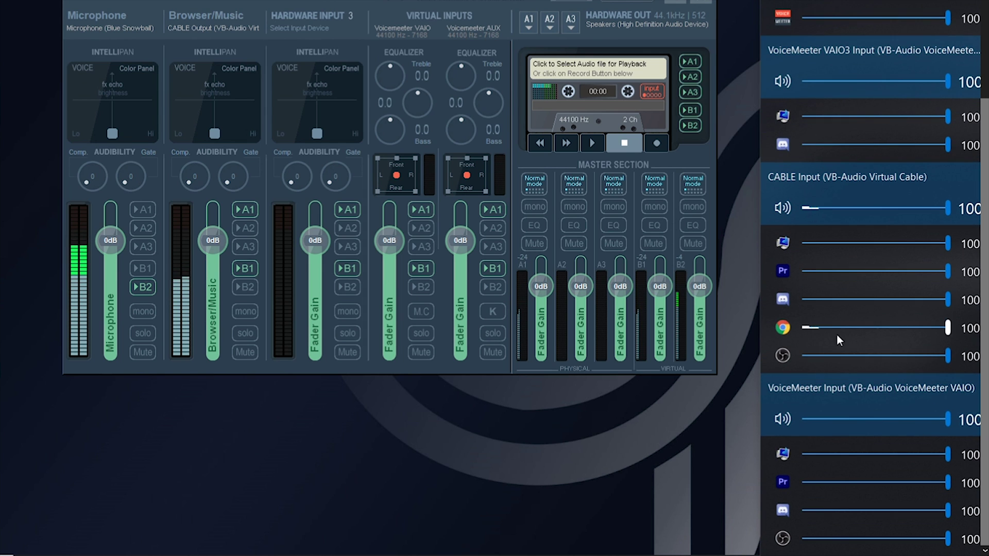
left_click(783, 328)
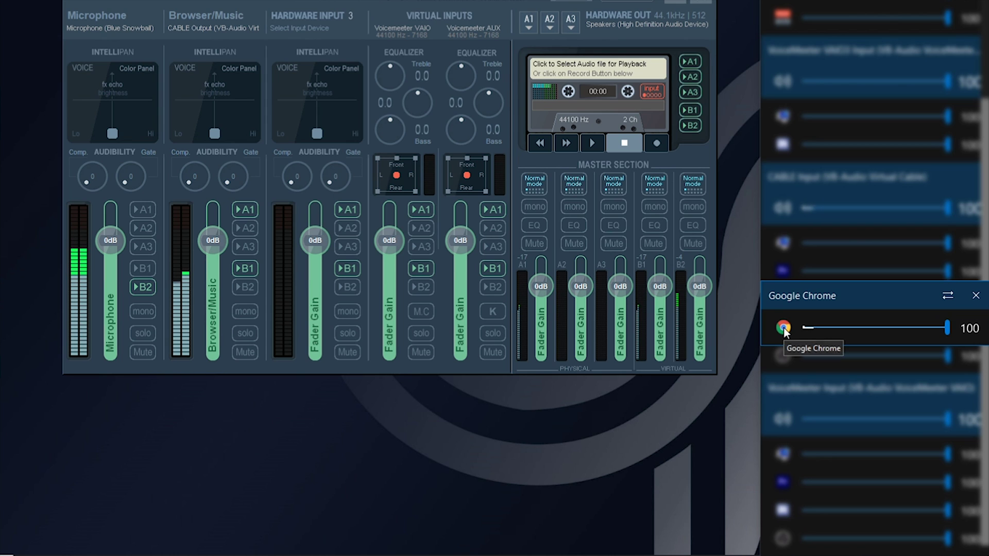
left_click(946, 298)
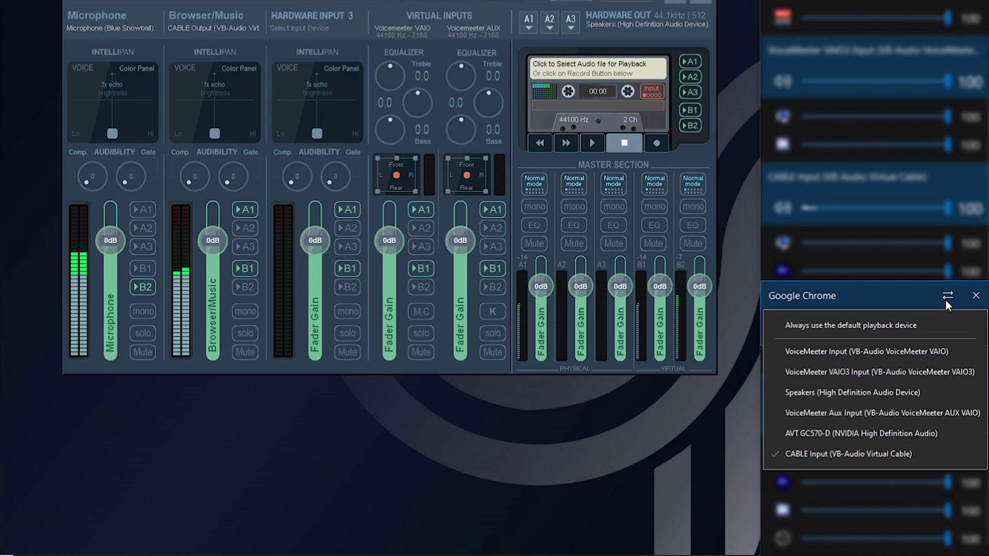
left_click(835, 456)
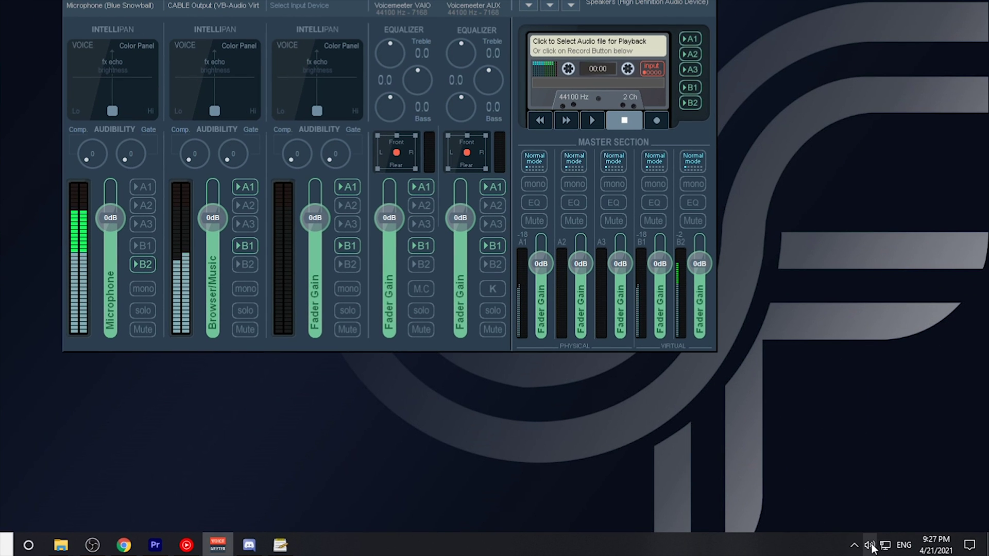
Step: Make VoiceMeeter Aux Input the default communications playback device and confirm with OK
right_click(869, 544)
left_click(855, 507)
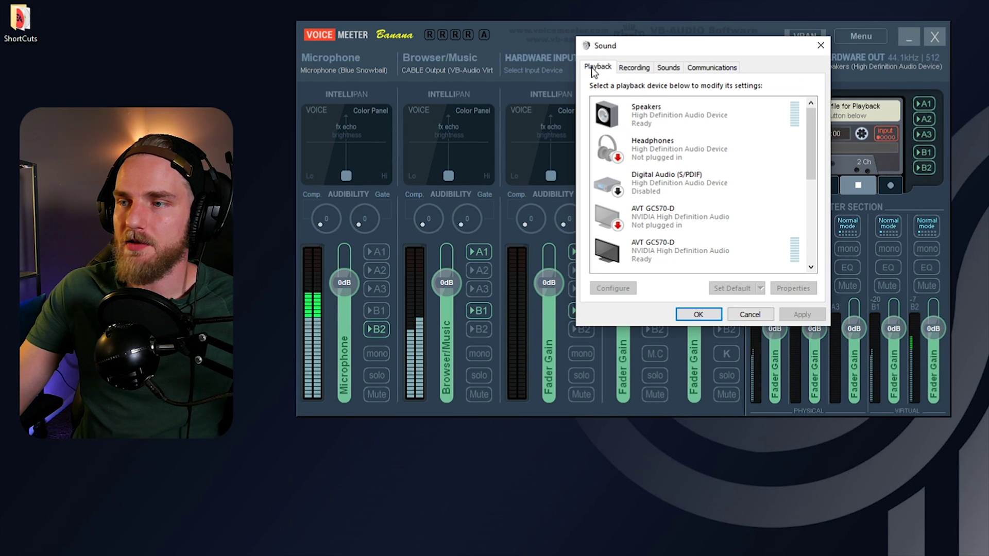
scroll(818, 178, "down", 3)
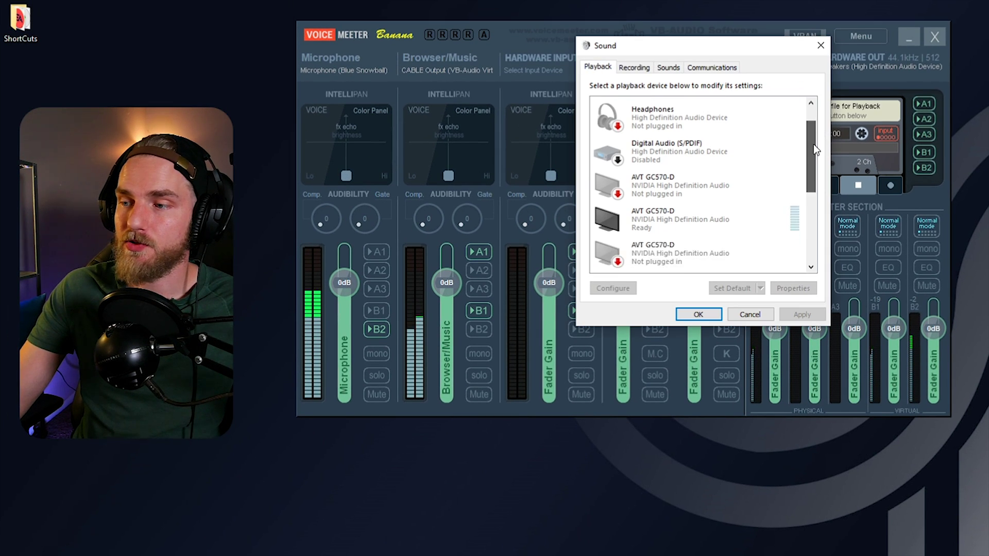
left_click_drag(818, 180, 817, 221)
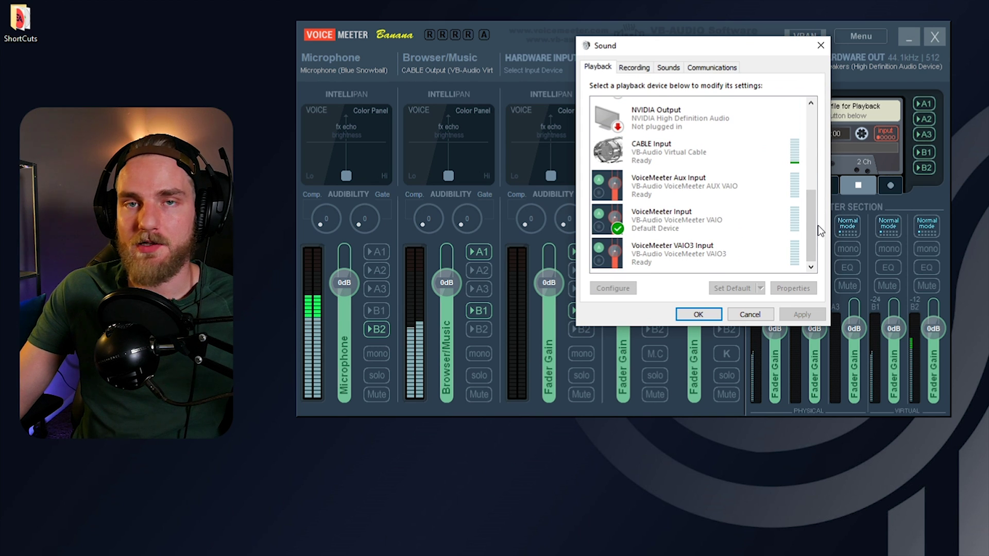
right_click(705, 191)
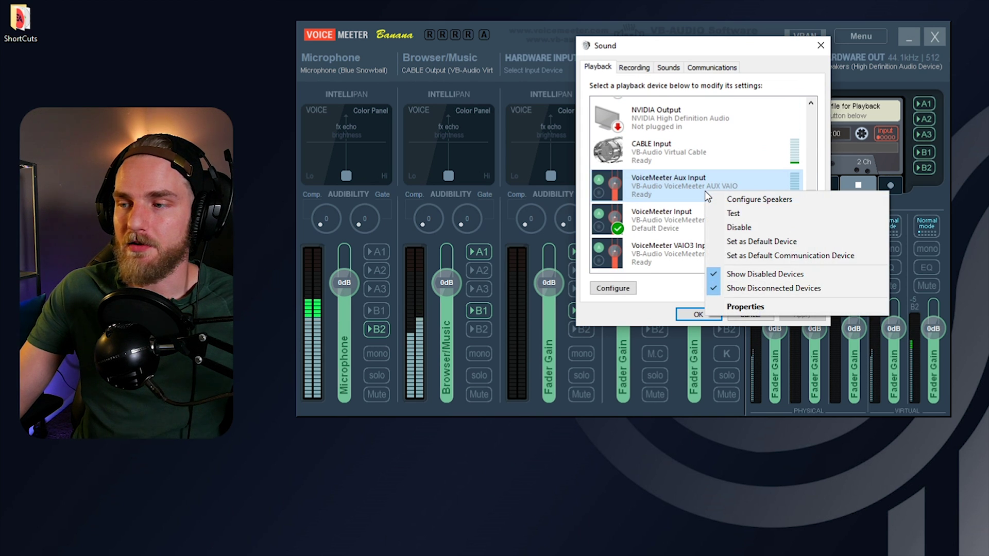
left_click(765, 255)
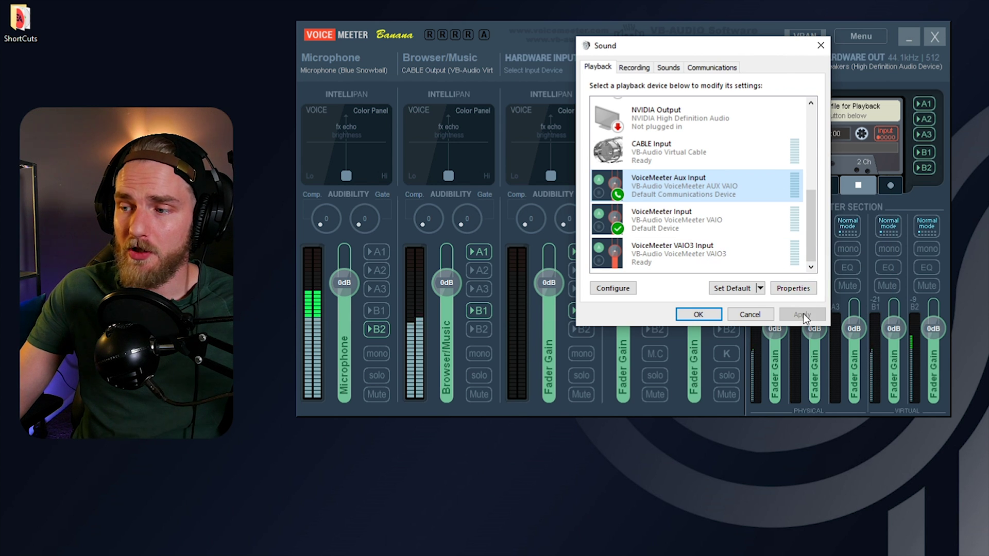
left_click(699, 314)
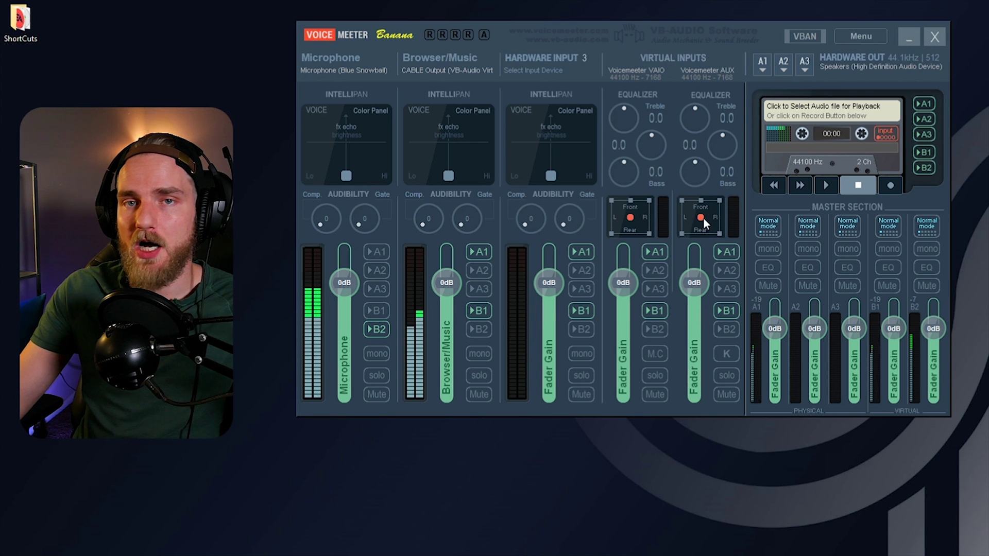
Step: Rename the Voicemeeter AUX strip to 'Comms'
right_click(699, 53)
type("Comms")
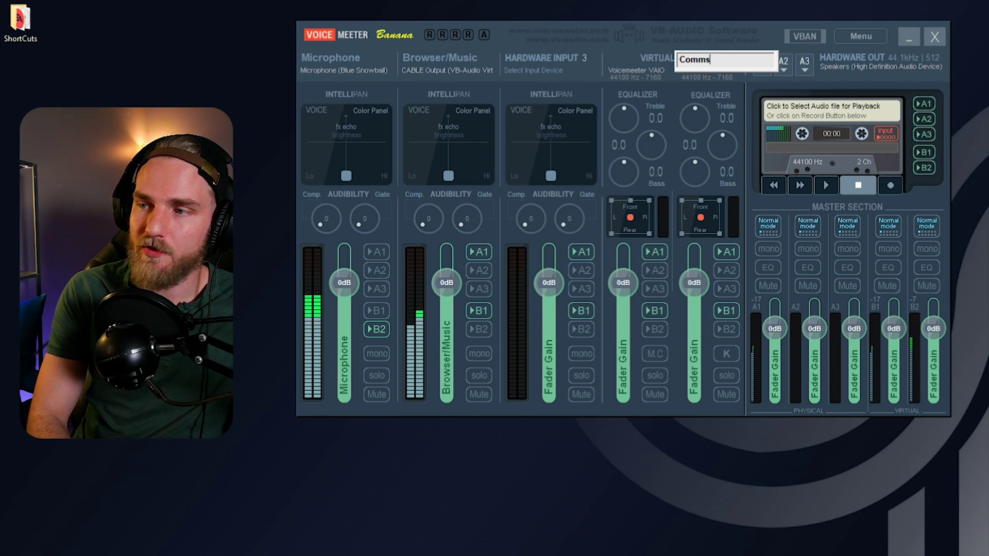
key("Return")
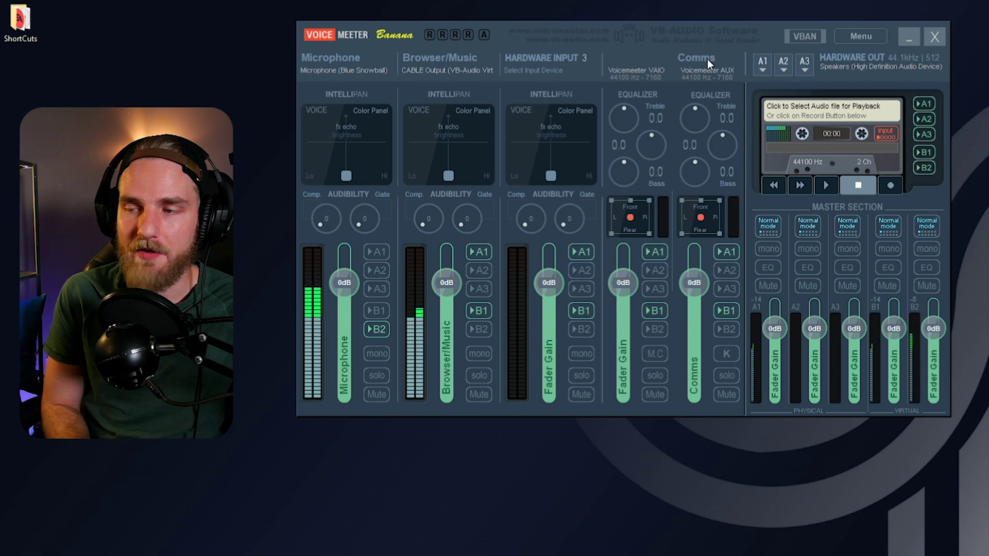
Step: Rename the Voicemeeter VAIO strip to 'Desktop'
right_click(640, 58)
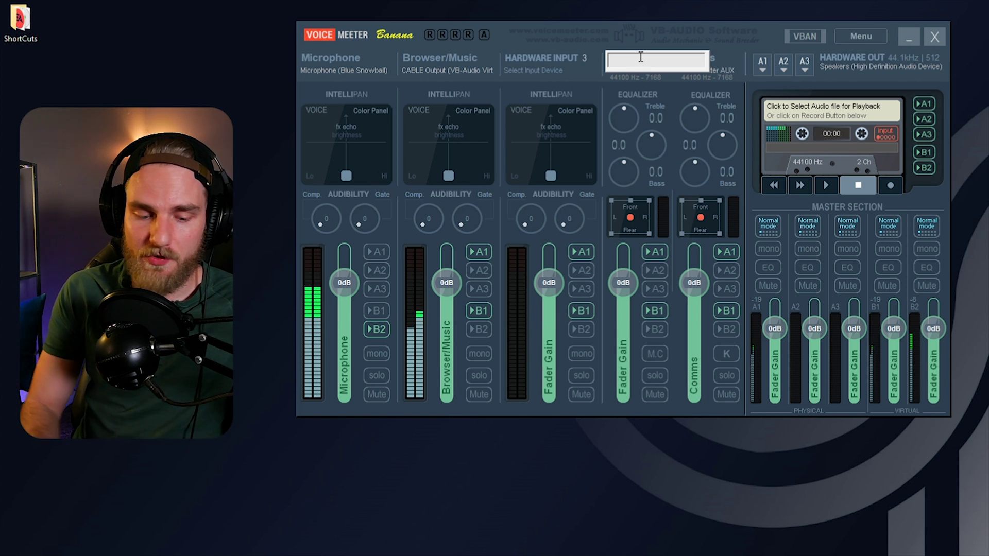
type("Desktop")
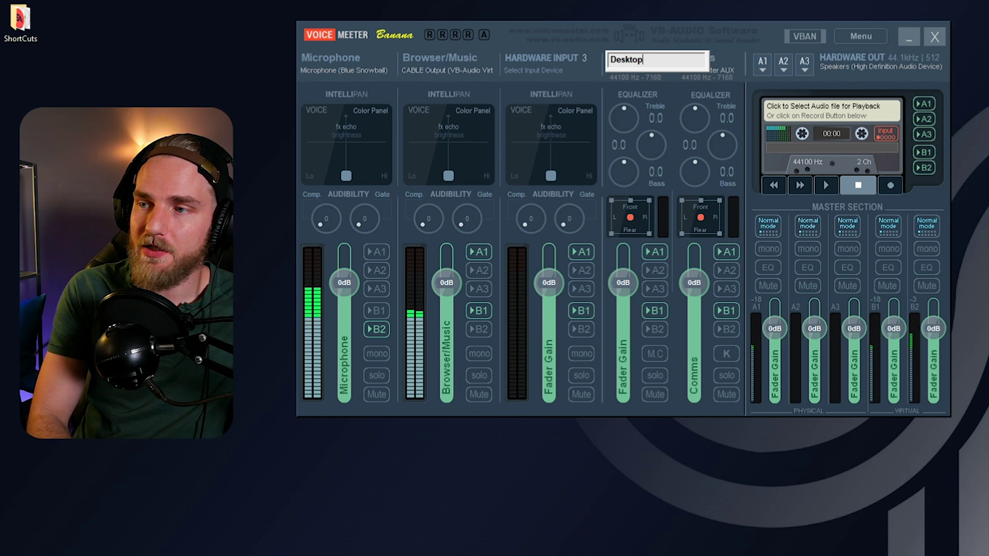
key("Return")
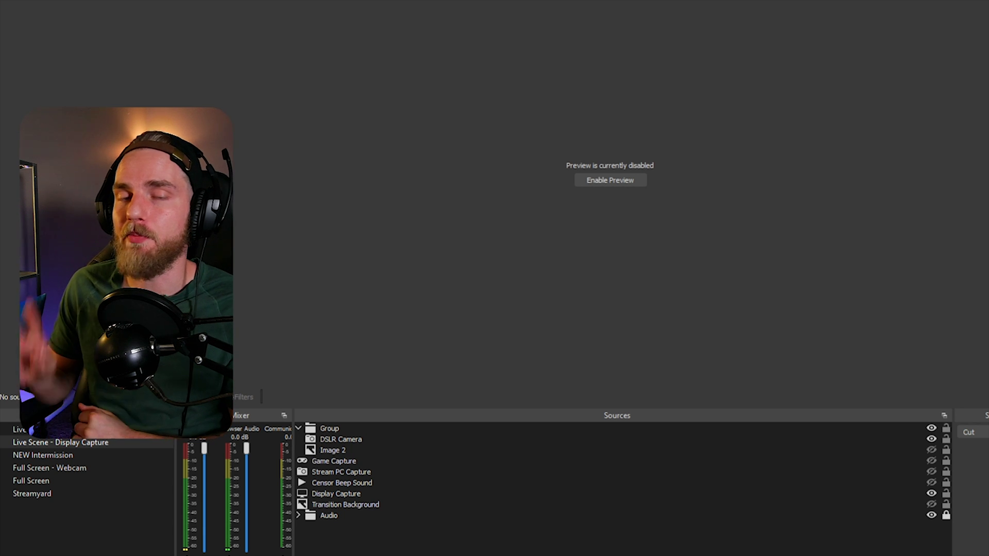
Step: In OBS audio settings, set Desktop Audio to VoiceMeeter Input and Desktop Audio 2 to VoiceMeeter Aux Input
left_click(900, 496)
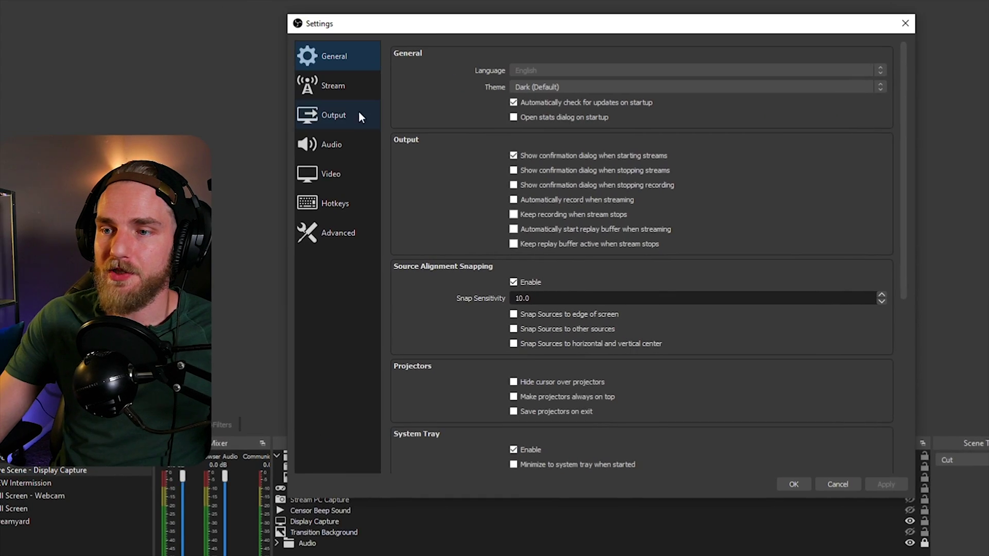
left_click(135, 156)
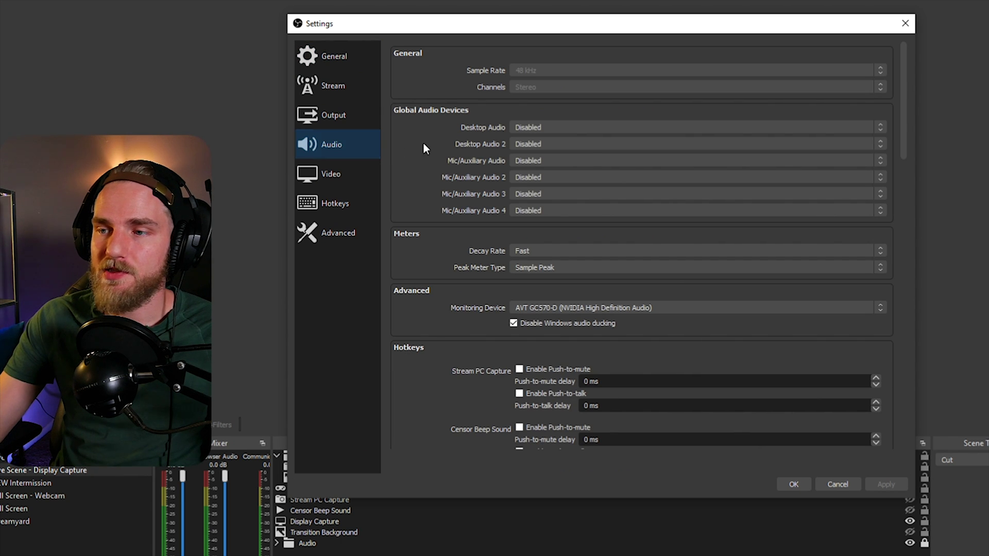
left_click(553, 128)
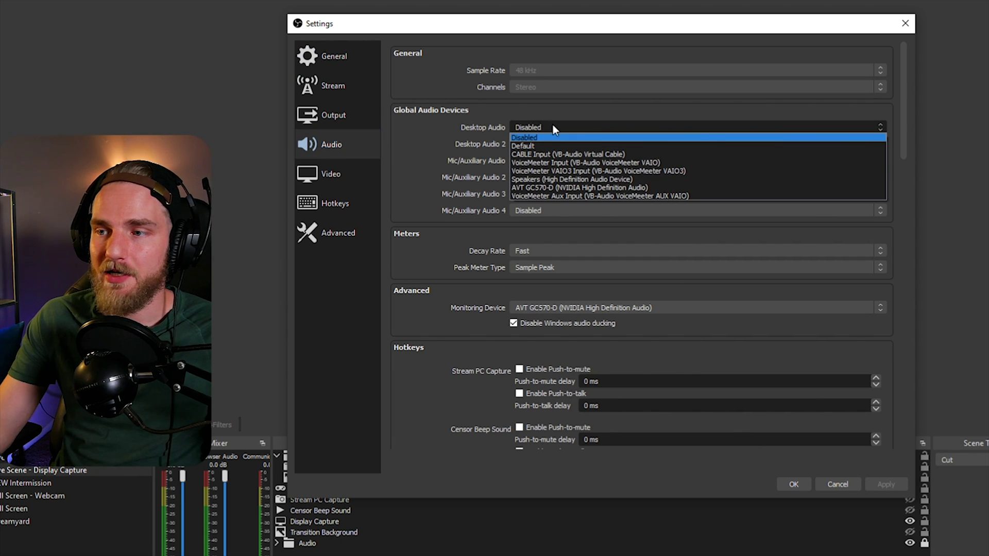
left_click(570, 163)
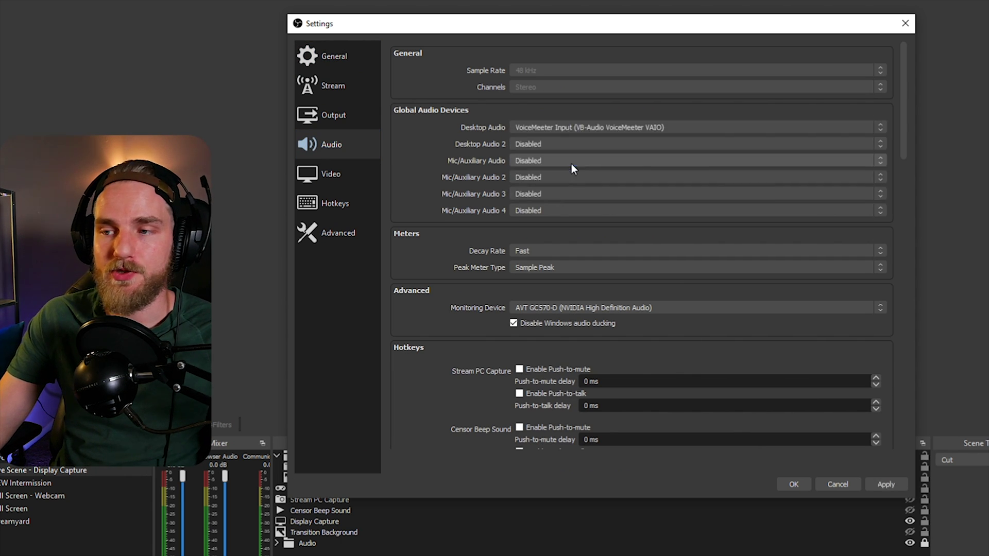
left_click(540, 145)
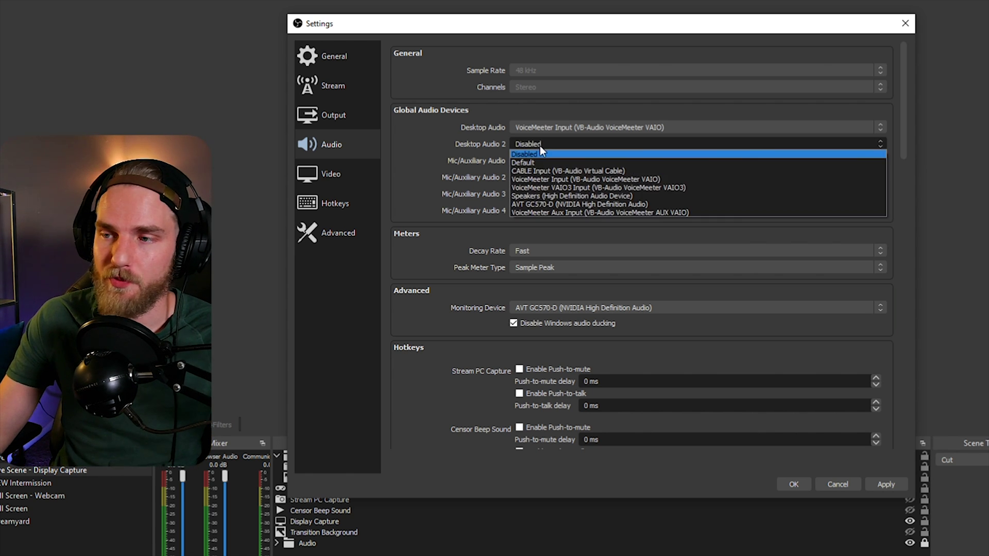
left_click(572, 211)
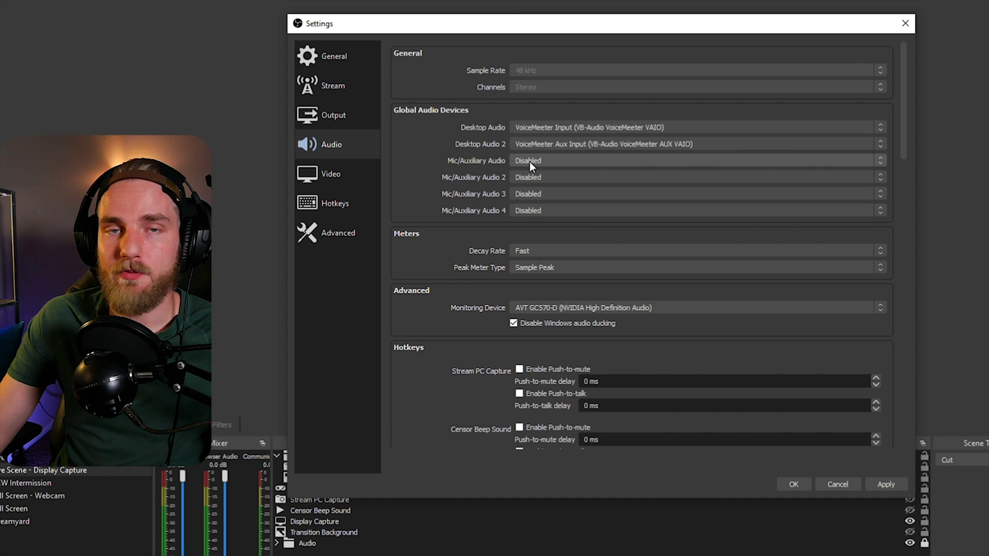
Step: Try VoiceMeeter Microphone and CABLE Output on the Mic/Aux slots, then disable both and close Settings
left_click(529, 162)
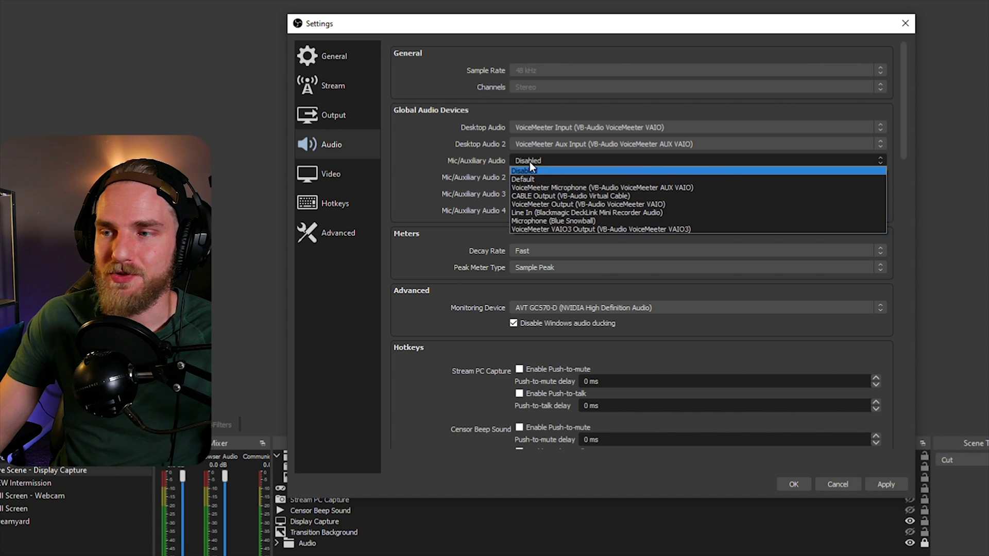
left_click(570, 186)
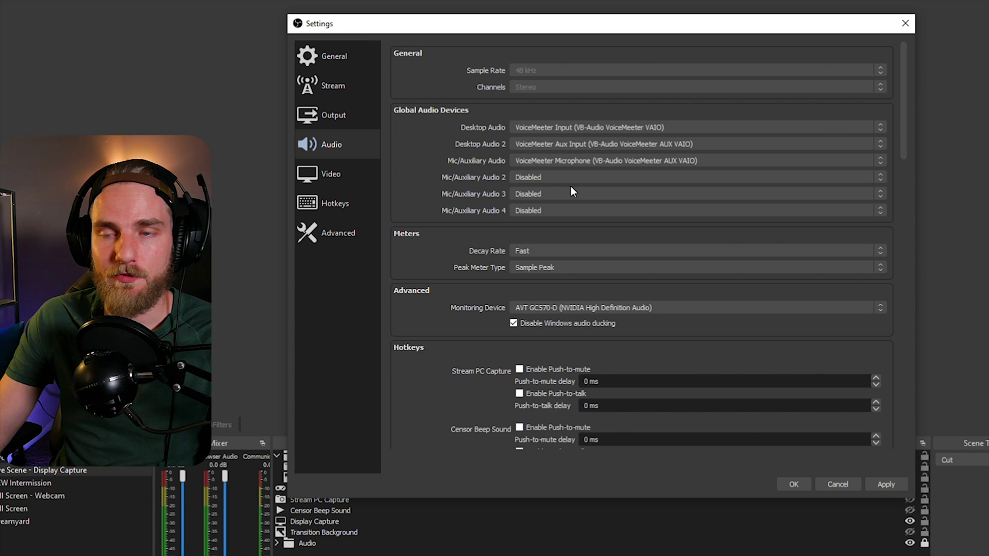
left_click(543, 177)
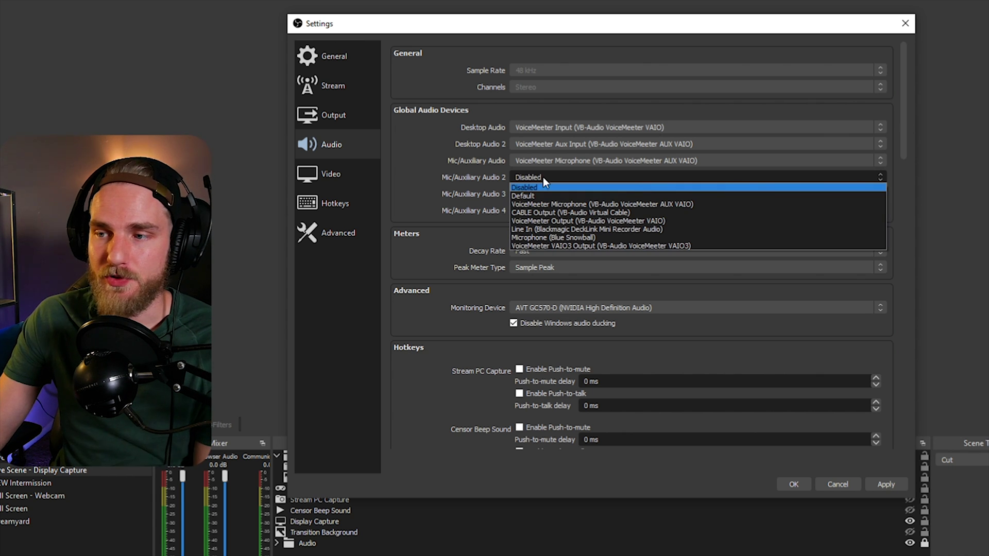
left_click(561, 213)
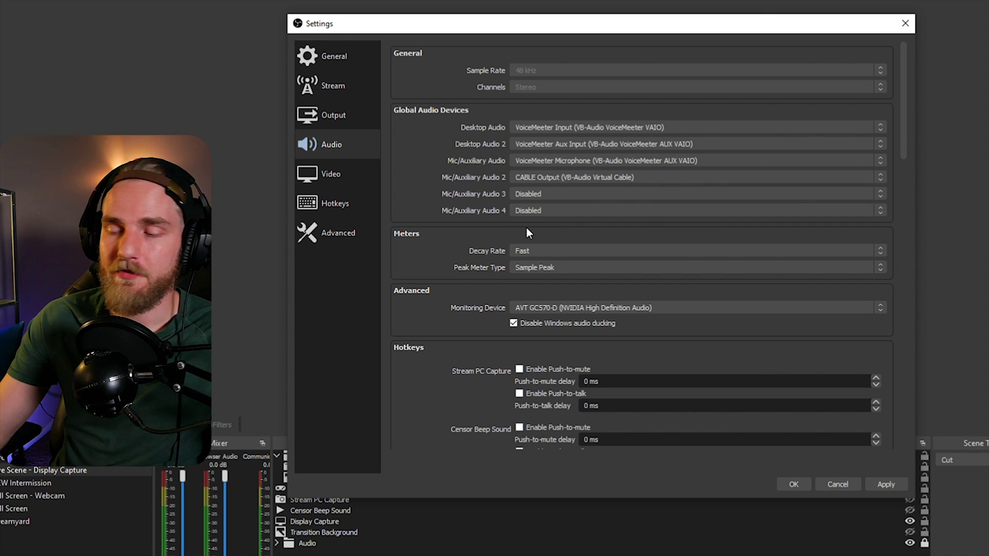
left_click(539, 177)
left_click(549, 179)
left_click(553, 160)
left_click(555, 155)
key("Return")
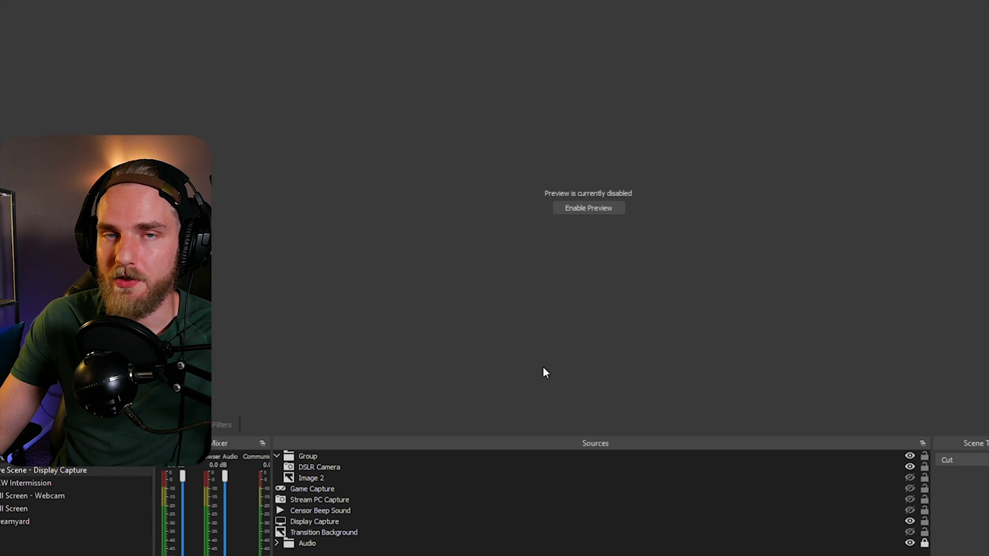
Step: Add an Audio Input Capture source named Mic using the Blue Snowball microphone
left_click(304, 532)
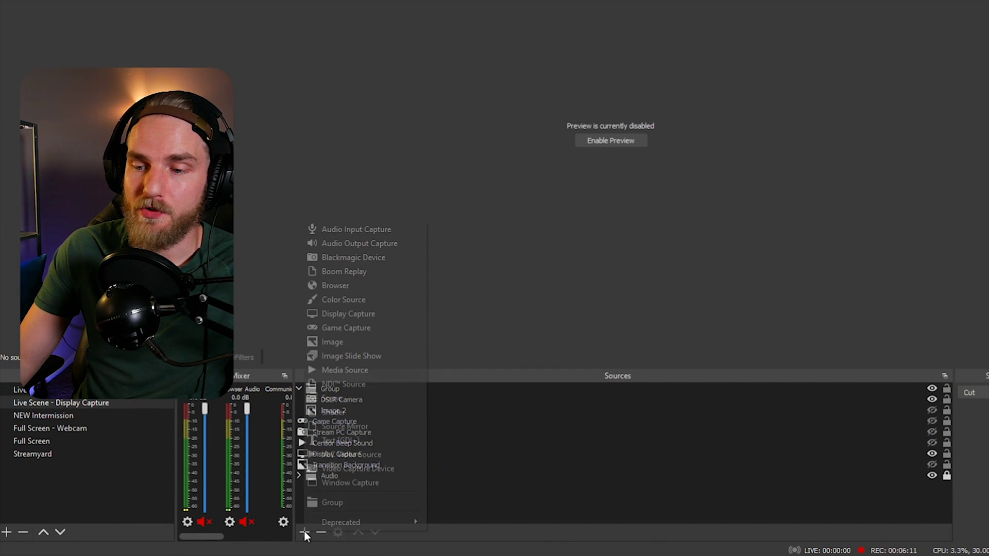
left_click(367, 229)
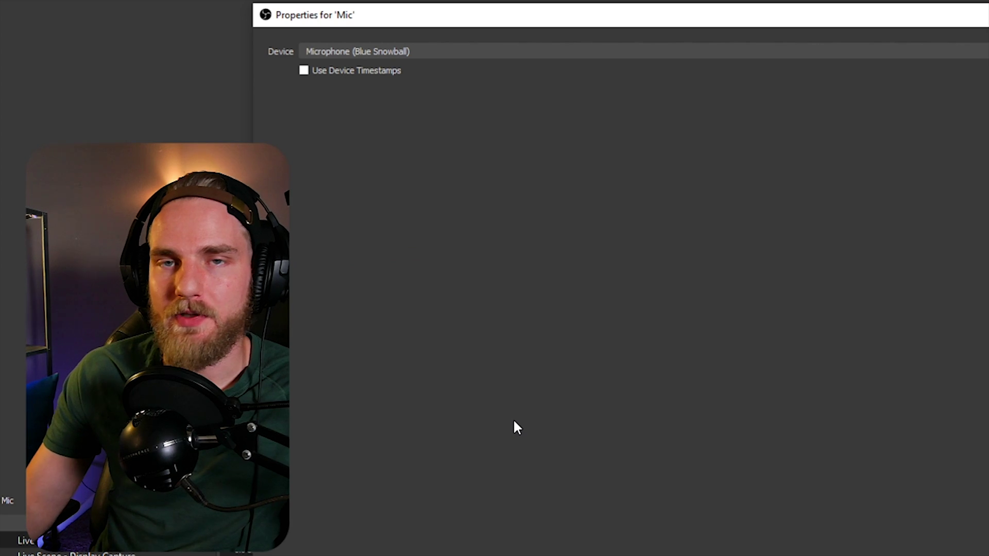
left_click(447, 51)
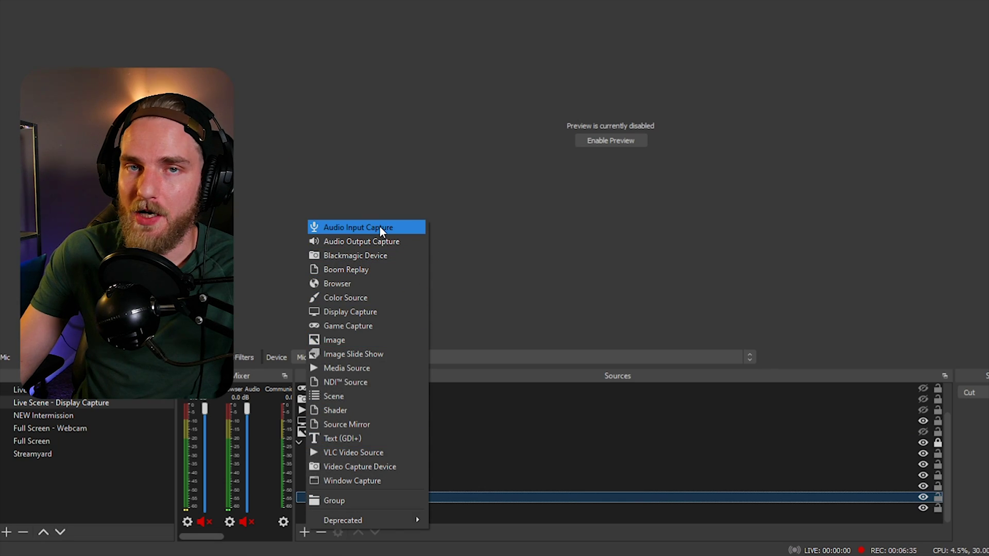
Step: Add a Browser Audio input capture source capturing CABLE Output
left_click(379, 227)
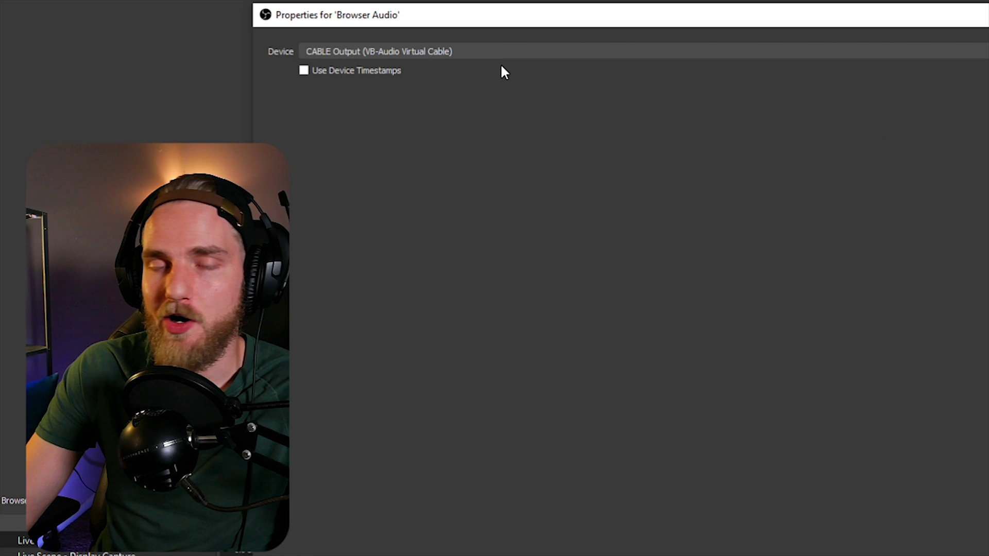
left_click(460, 52)
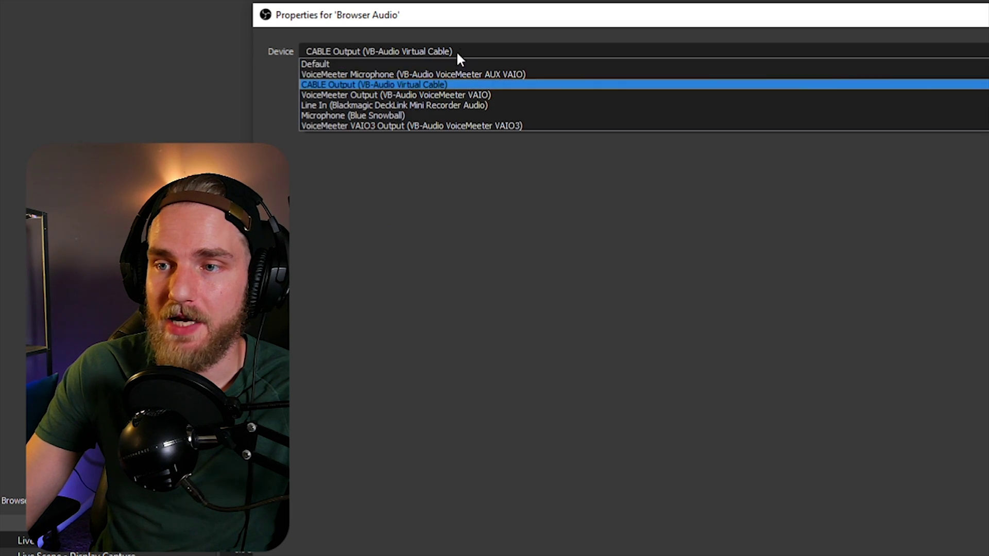
left_click(435, 86)
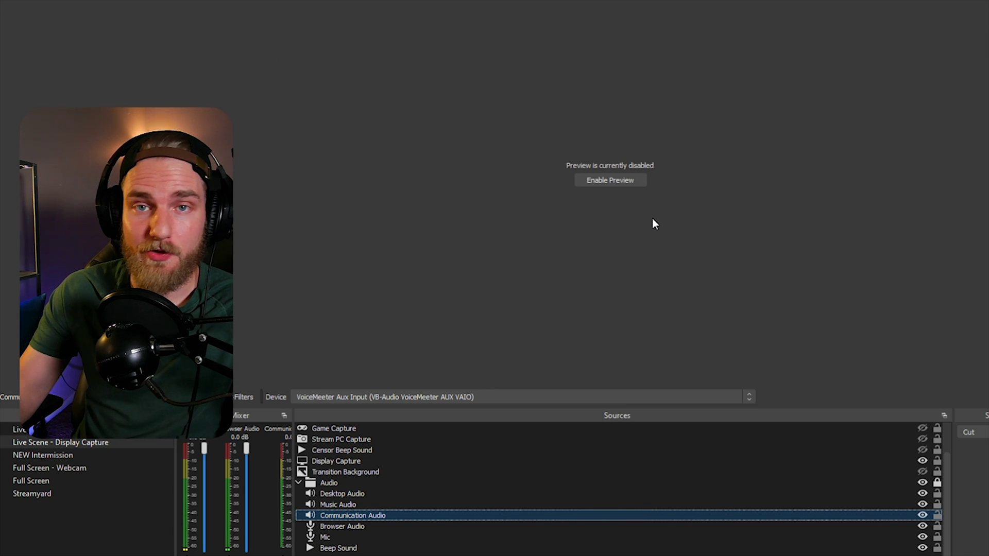
Step: Review the Desktop Audio source's Limiter filter (-3.00 dB threshold, 60 ms release)
right_click(357, 494)
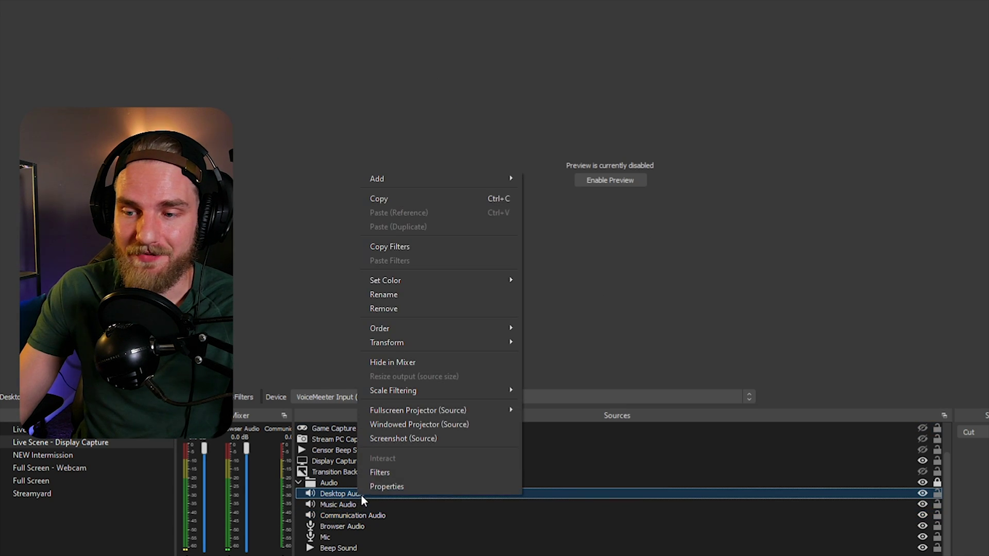
left_click(384, 473)
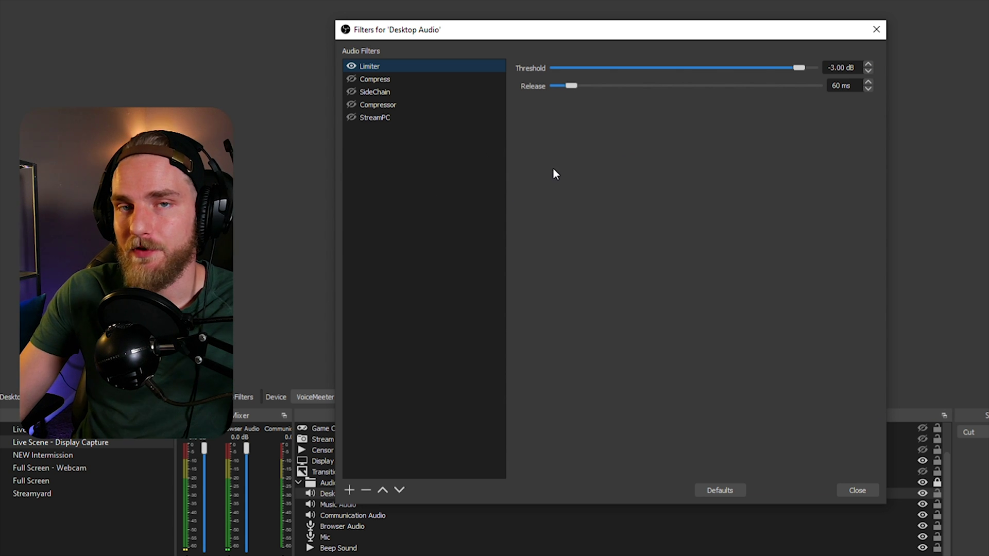
left_click(874, 30)
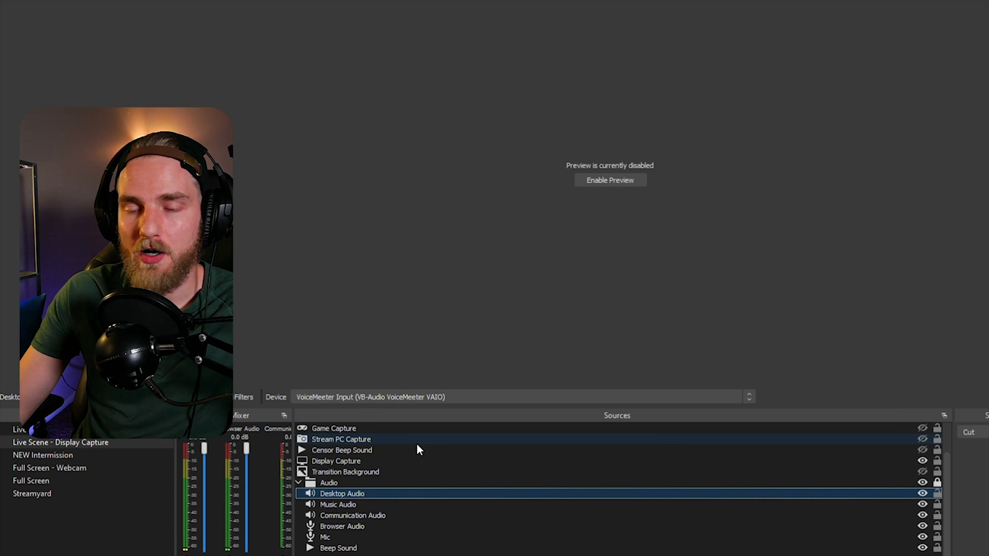
Step: Select the Music, Communication and Browser Audio sources, then collapse the Audio folder
left_click(365, 504, "shift")
left_click(368, 515, "shift")
left_click(369, 526, "shift")
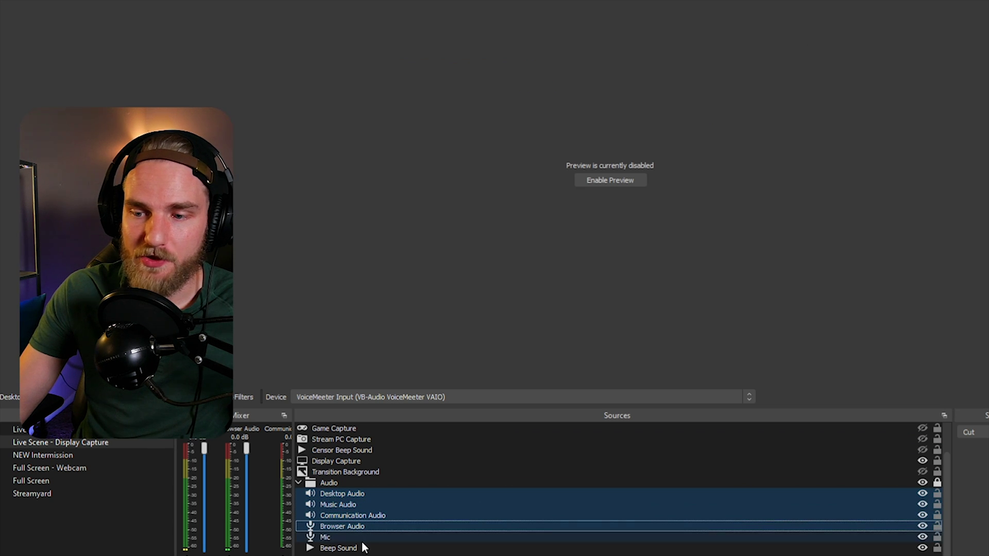
right_click(350, 495)
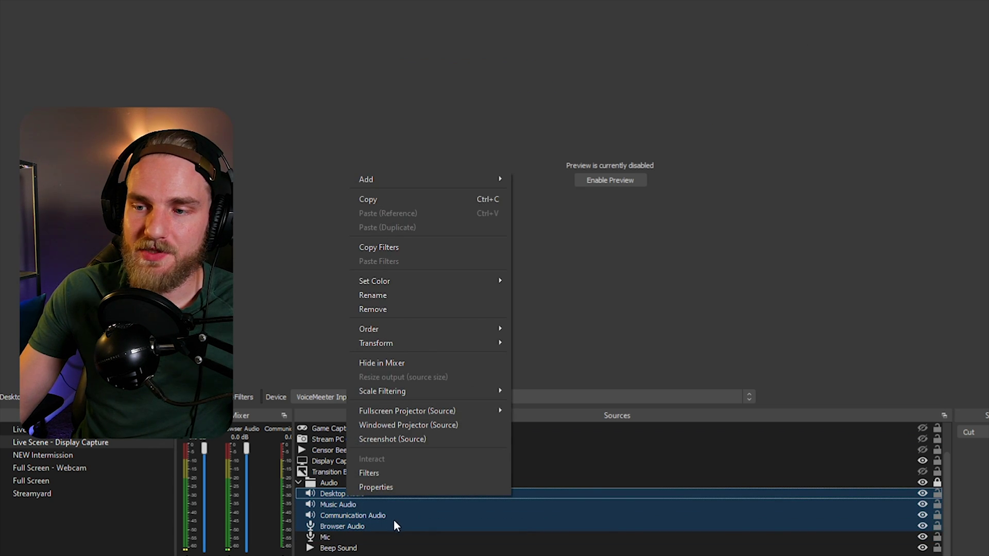
key("Escape")
key("Up")
key("Up")
left_click(299, 483)
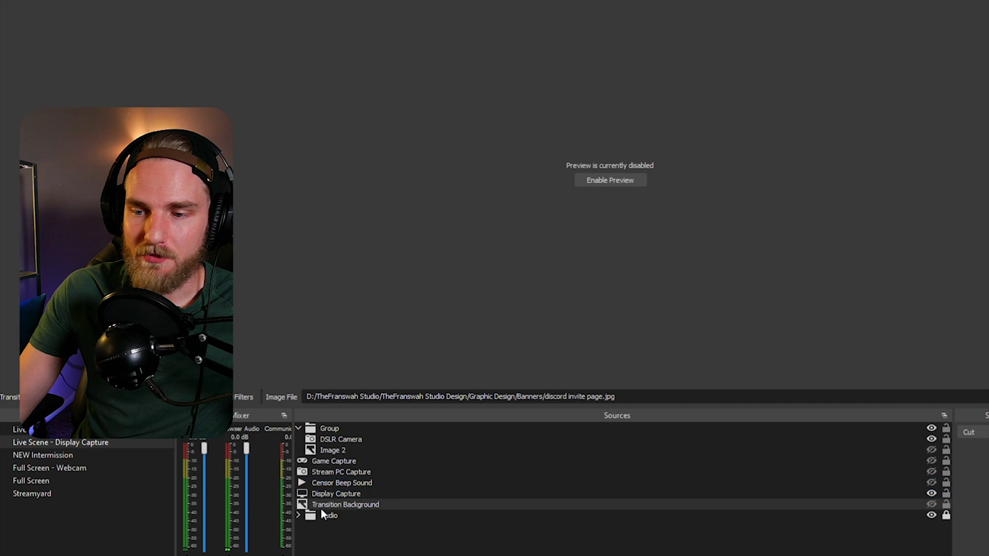
left_click(332, 517)
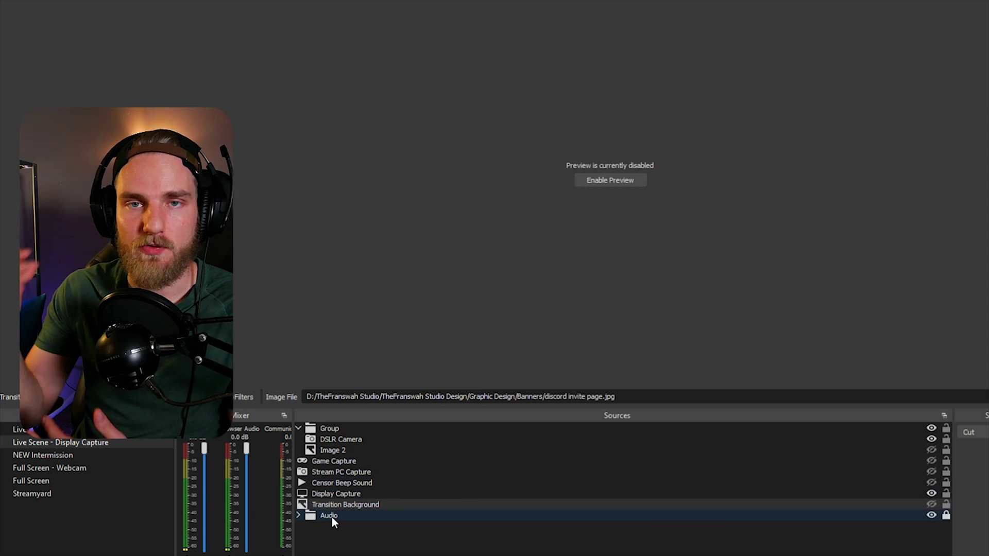